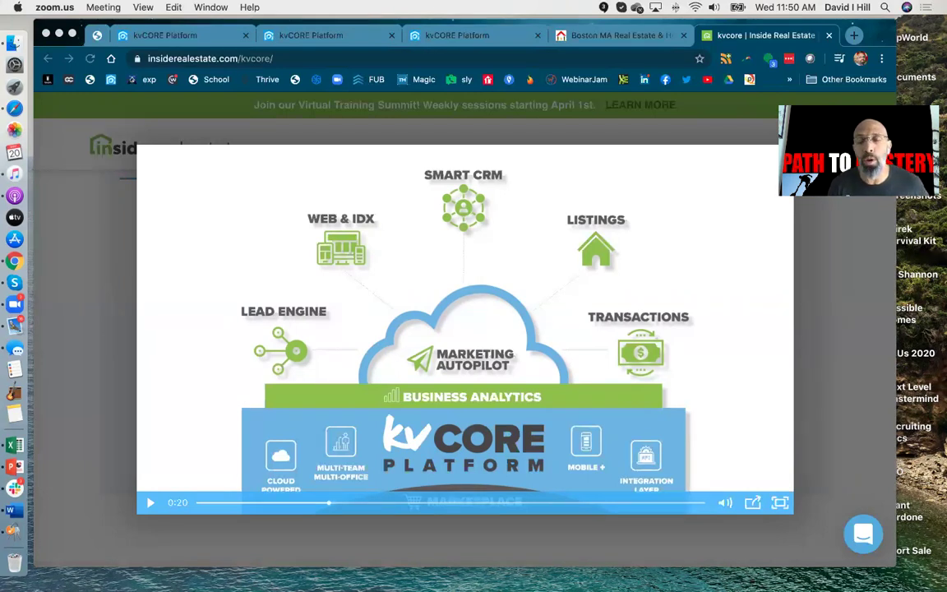
Step: Bring the browser with the kvCORE overview video, paused on the platform diagram, to the front
left_click(546, 35)
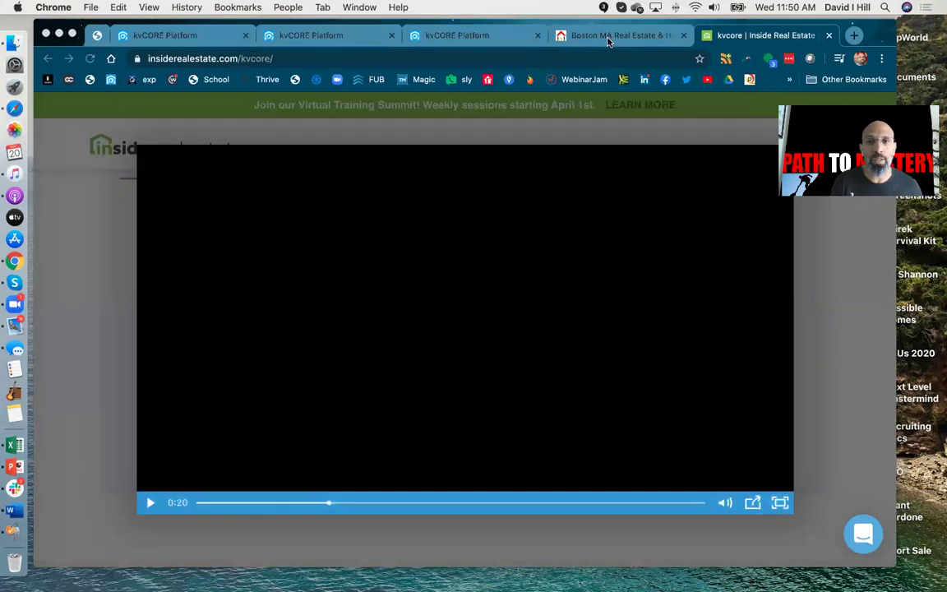
Step: On the Boston MA Real Estate site, search Shrewsbury homes with 4+ beds and 2+ baths
left_click(608, 36)
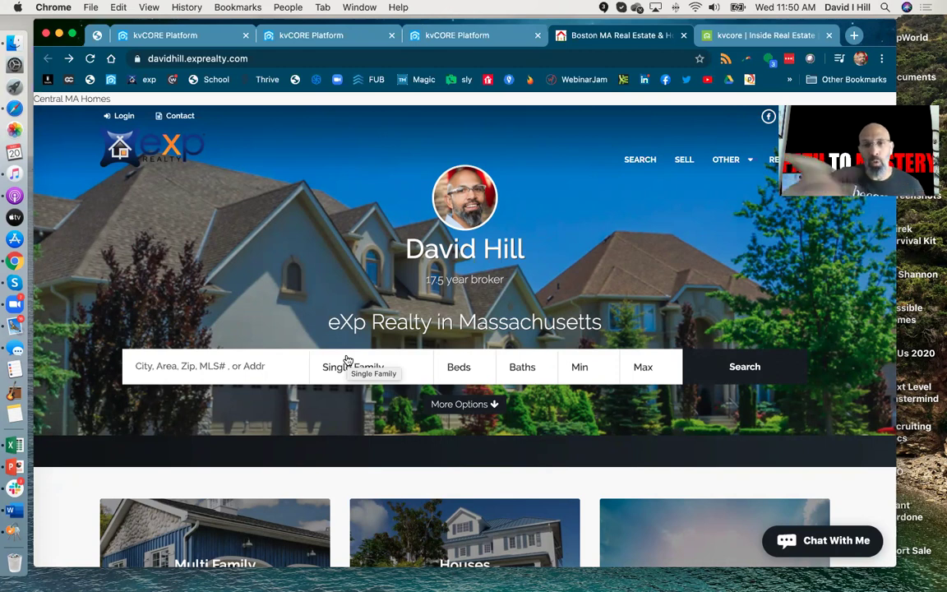
left_click(156, 376)
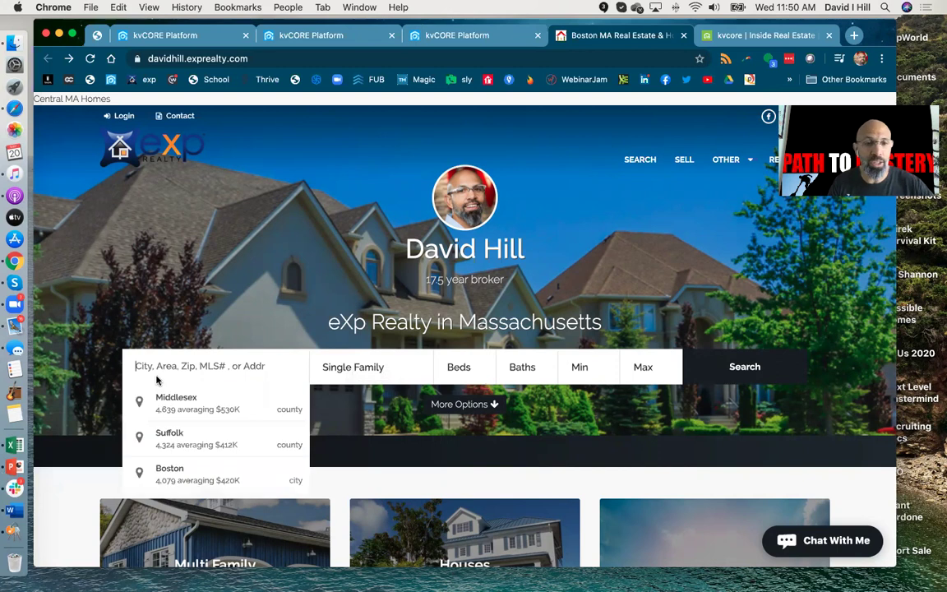
type("shr")
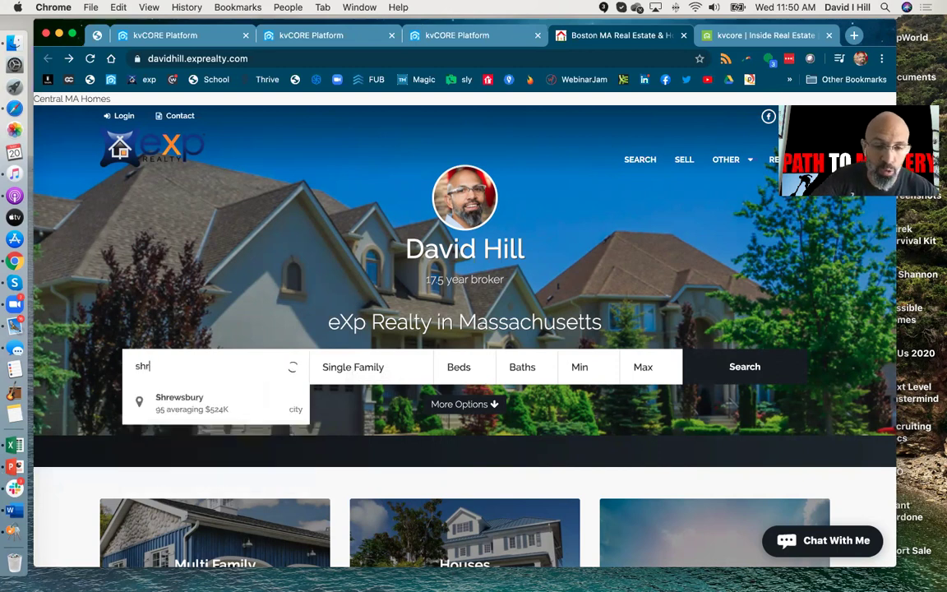
type("ewsbury")
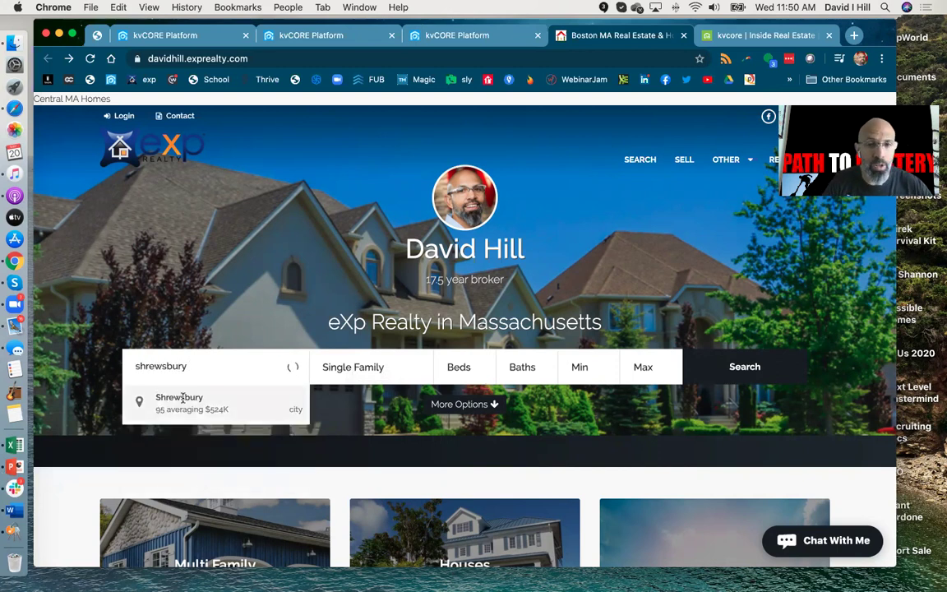
left_click(184, 399)
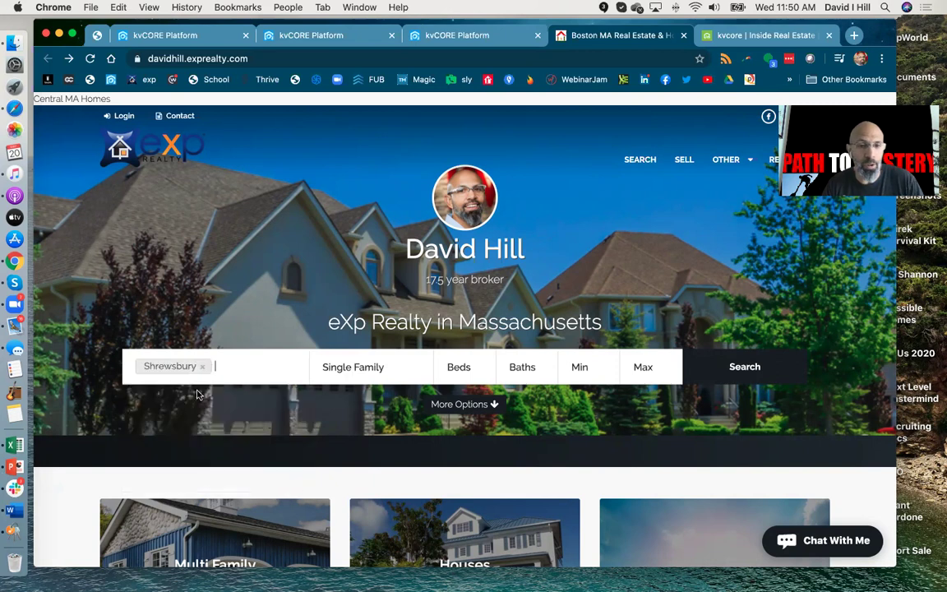
left_click(467, 375)
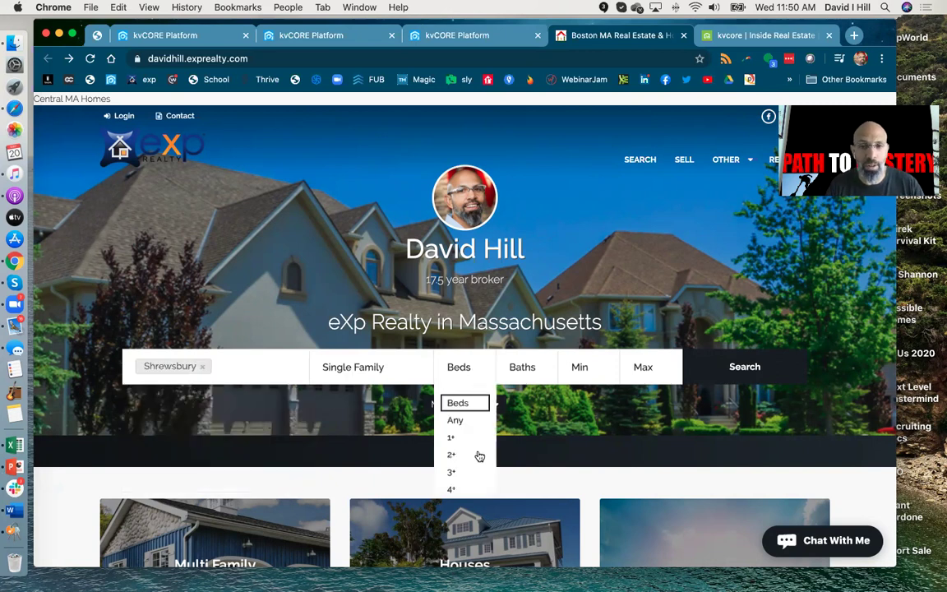
left_click(463, 491)
left_click(504, 368)
left_click(534, 454)
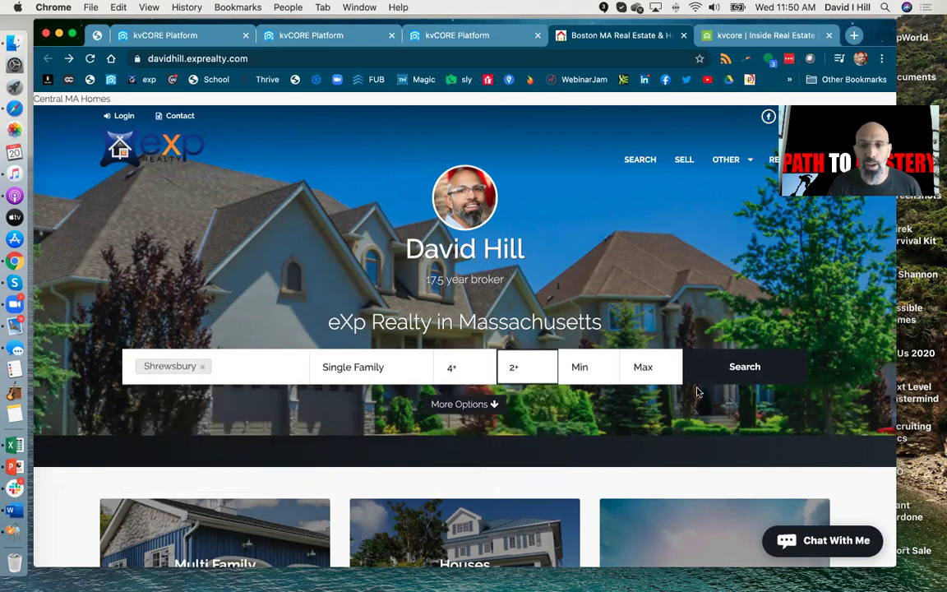
left_click(715, 374)
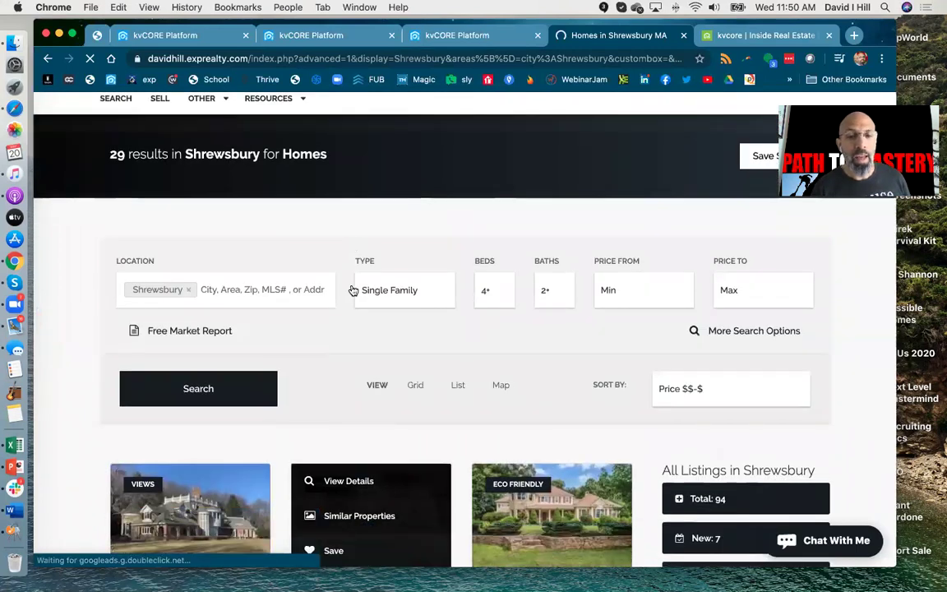
Step: Scroll through the 29 Shrewsbury results and area stats, then return to the kvCORE Platform tab
scroll(353, 291, "down", 5)
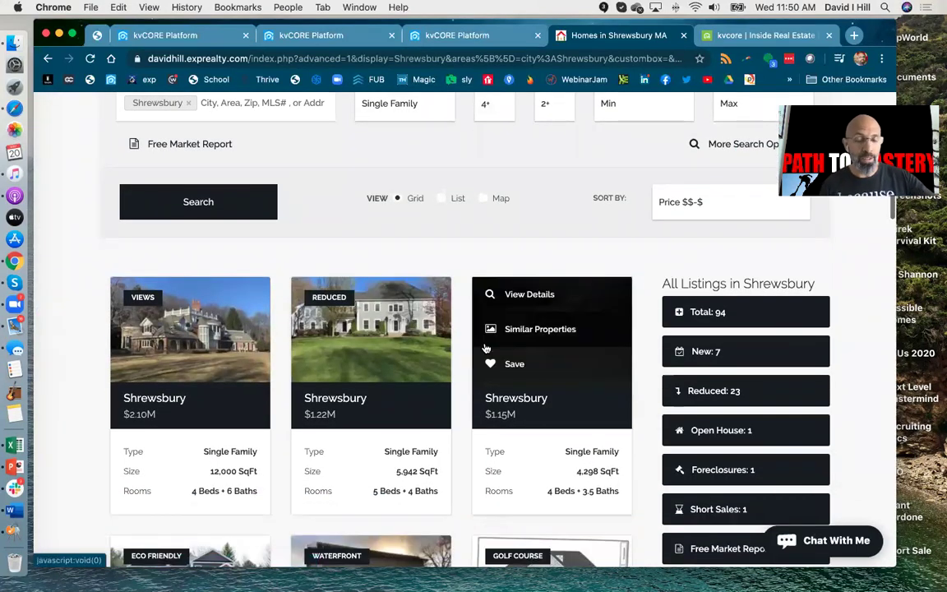
scroll(486, 348, "down", 1)
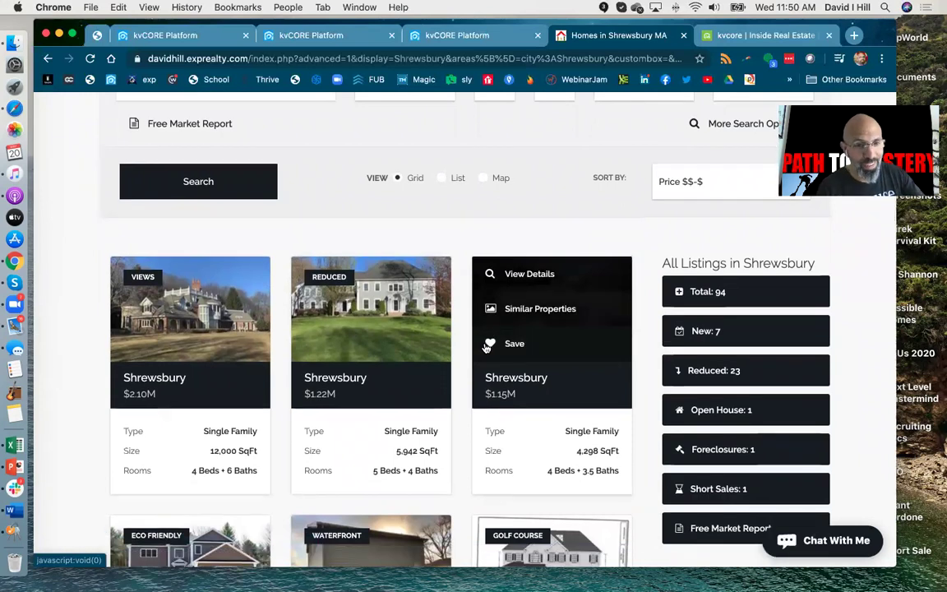
scroll(486, 349, "down", 10)
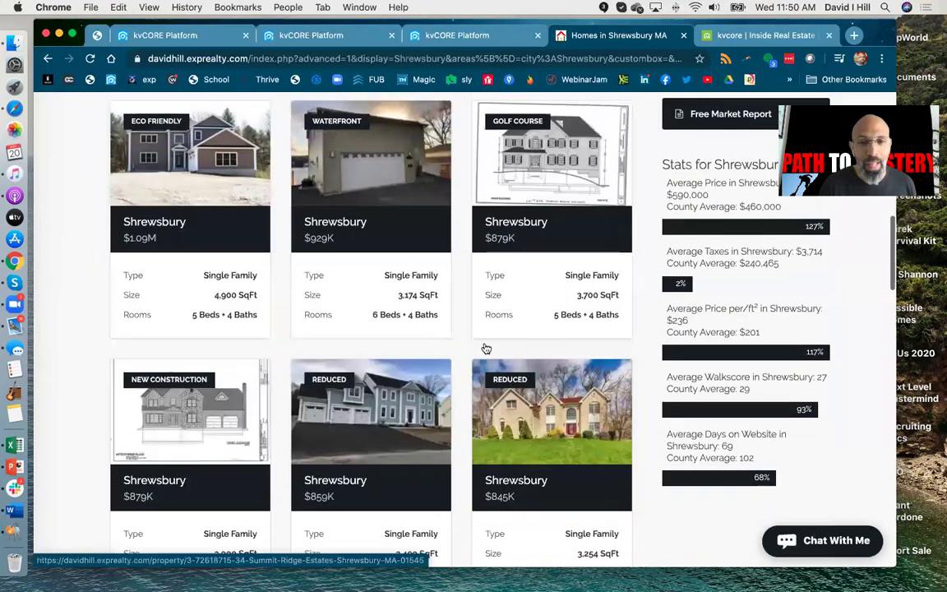
scroll(486, 349, "up", 9)
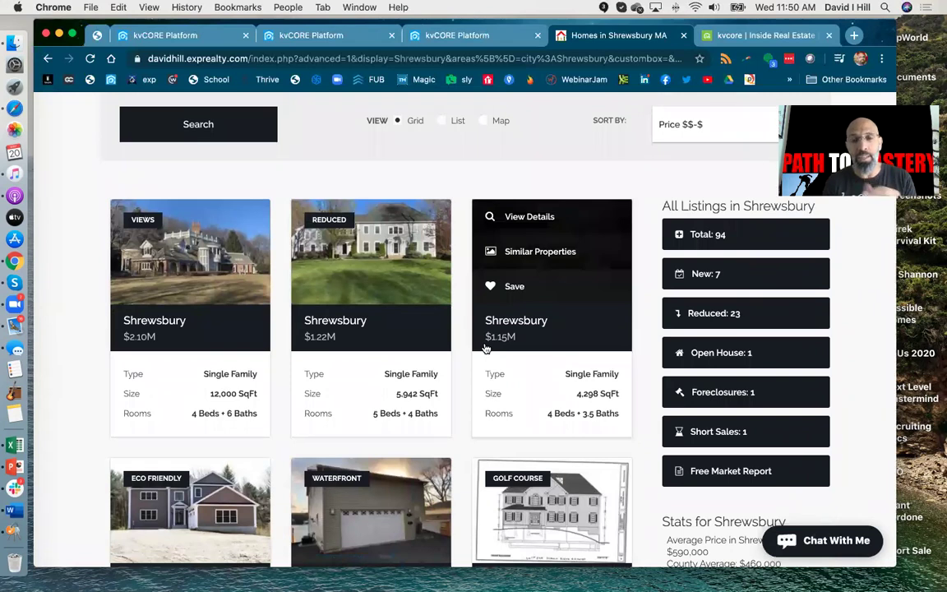
scroll(486, 348, "up", 10)
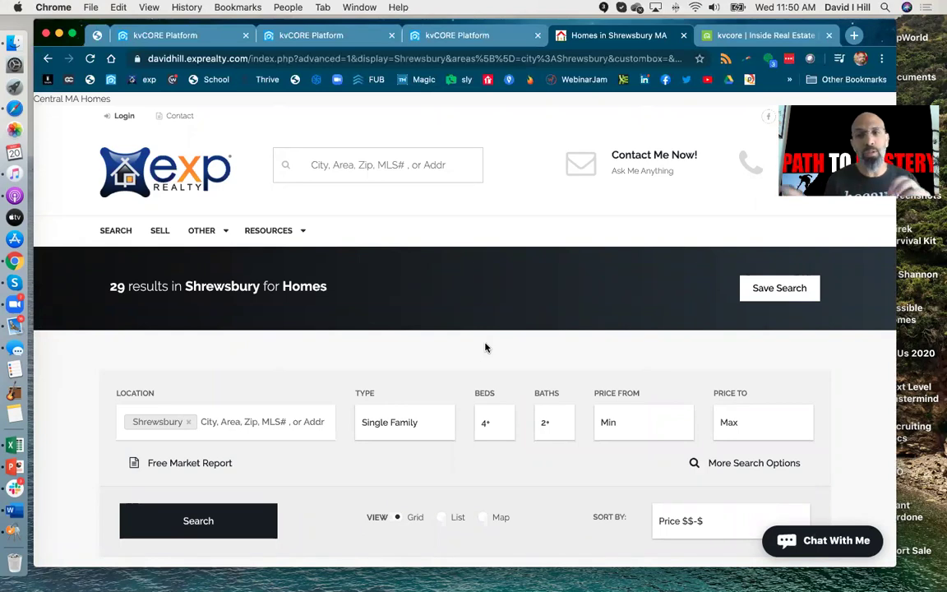
scroll(334, 258, "down", 5)
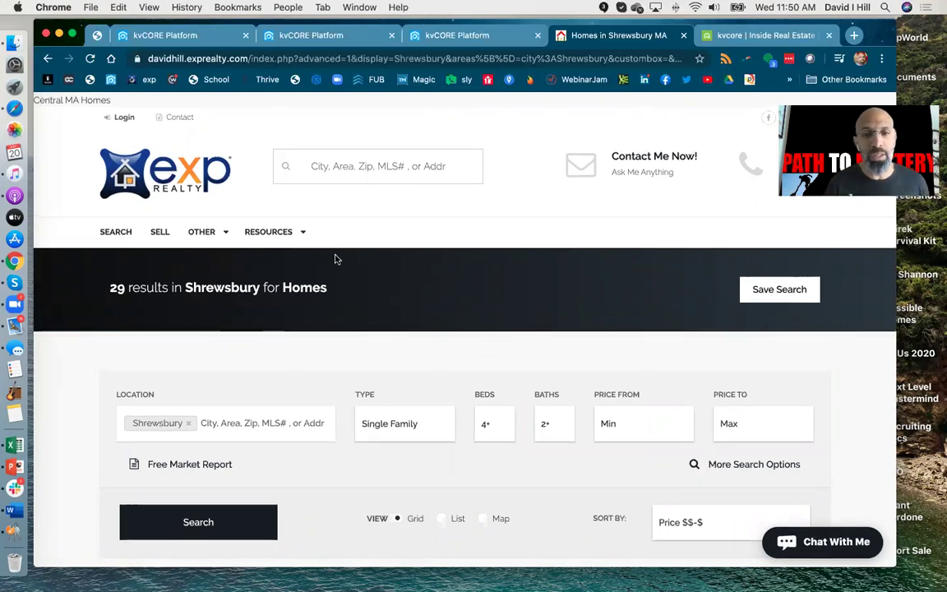
scroll(336, 260, "down", 2)
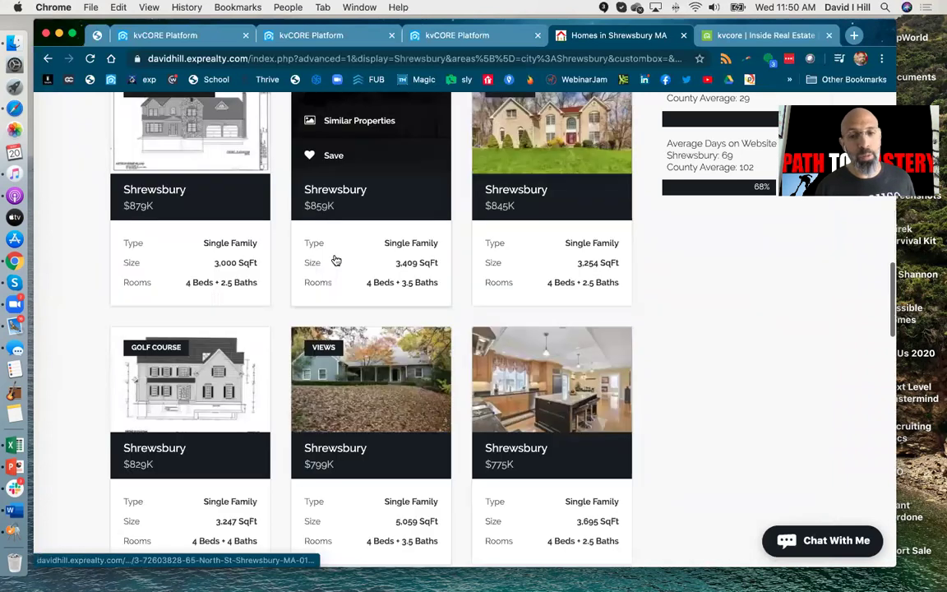
scroll(335, 260, "down", 6)
scroll(335, 261, "up", 9)
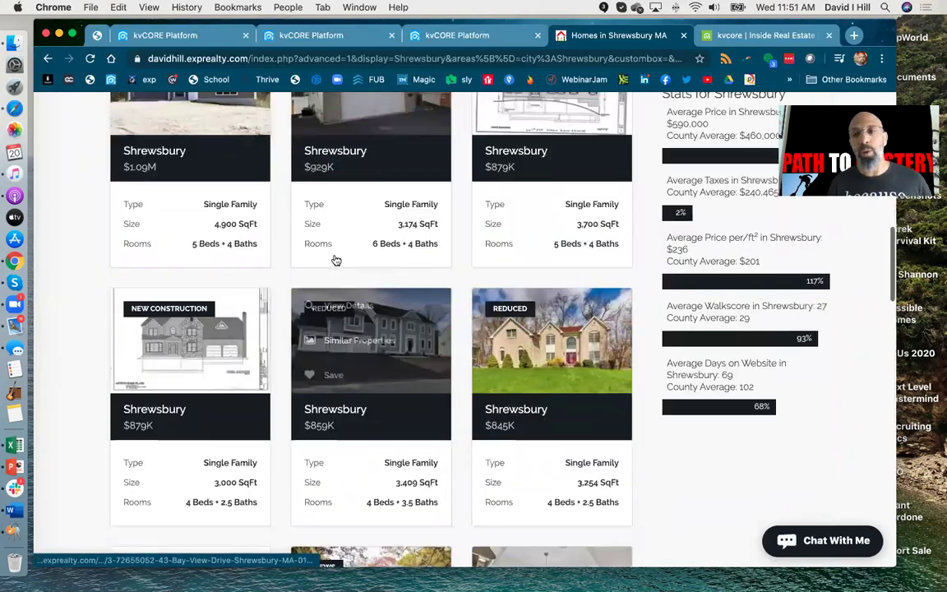
scroll(335, 260, "up", 5)
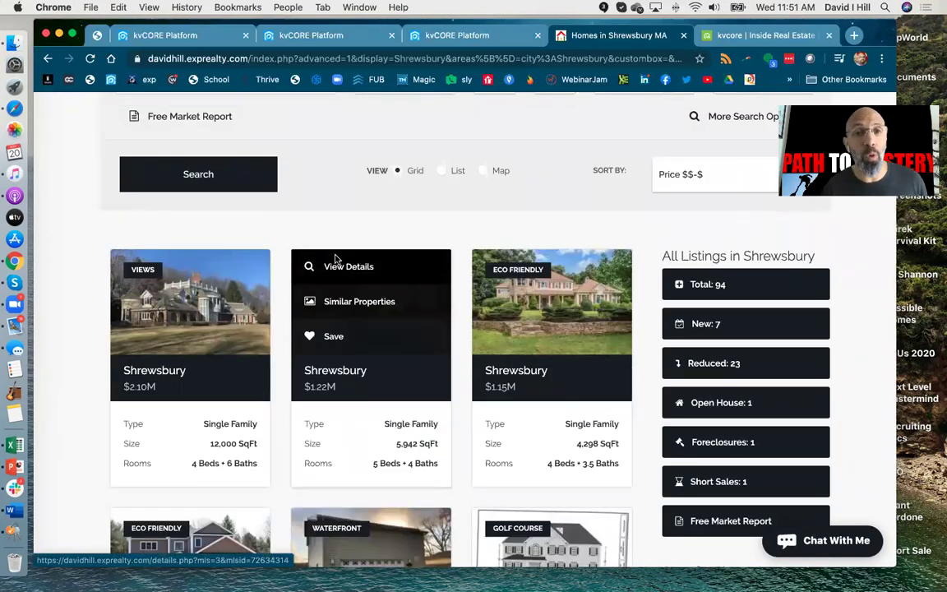
scroll(336, 261, "up", 5)
left_click(167, 36)
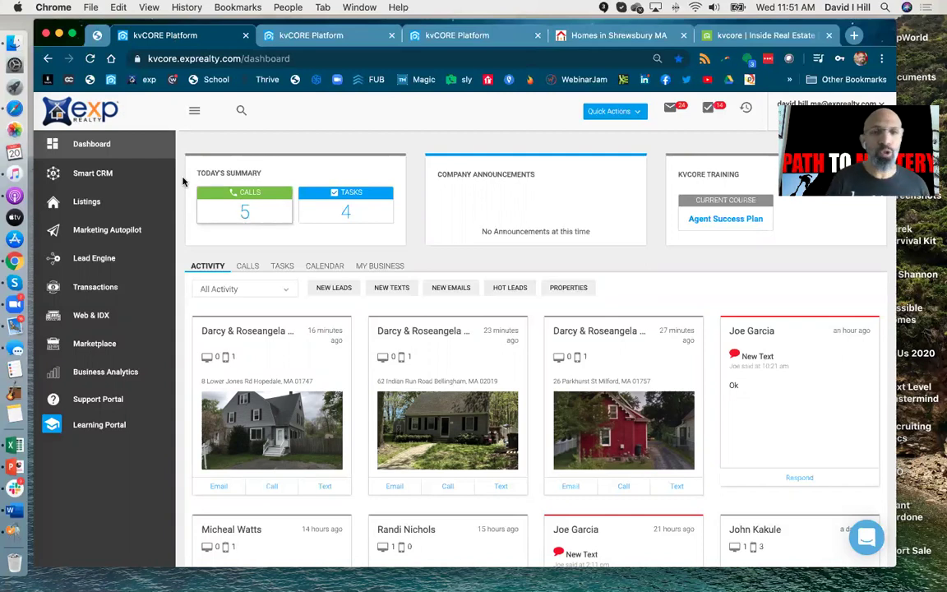
Step: Open Smart CRM from the sidebar to see the 2-TODAY'S FOLLOW UP buyer leads
left_click(93, 174)
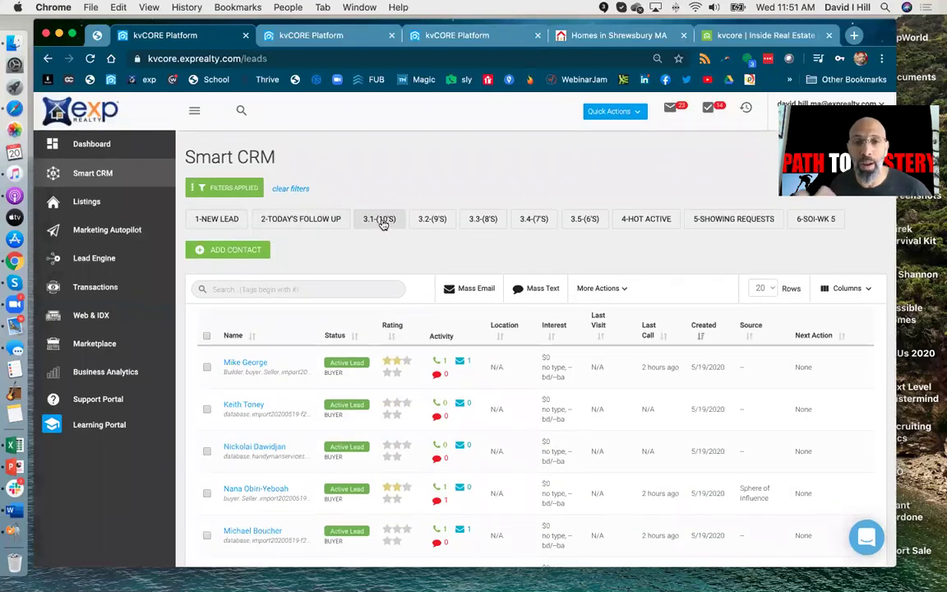
left_click(381, 223)
scroll(383, 222, "down", 2)
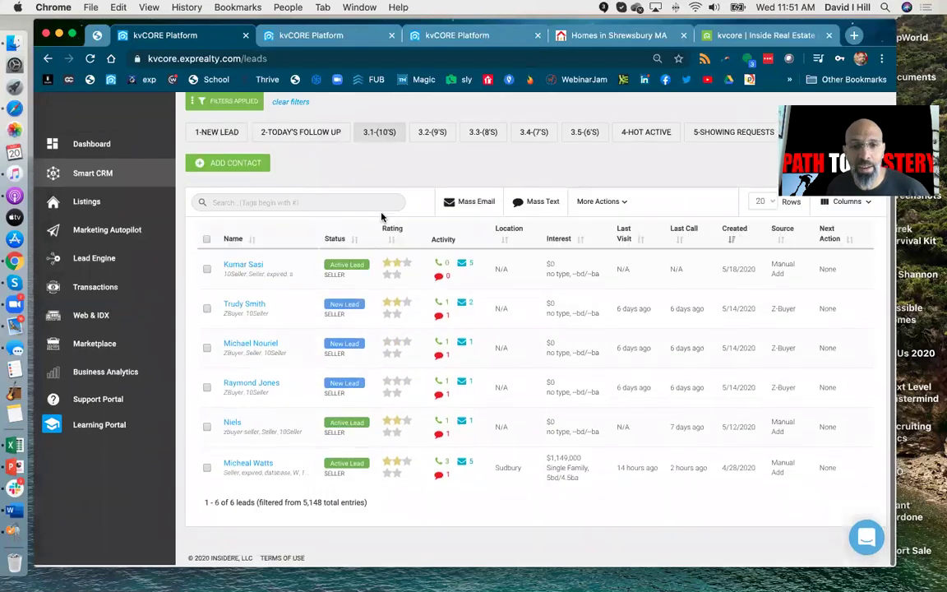
scroll(383, 222, "up", 2)
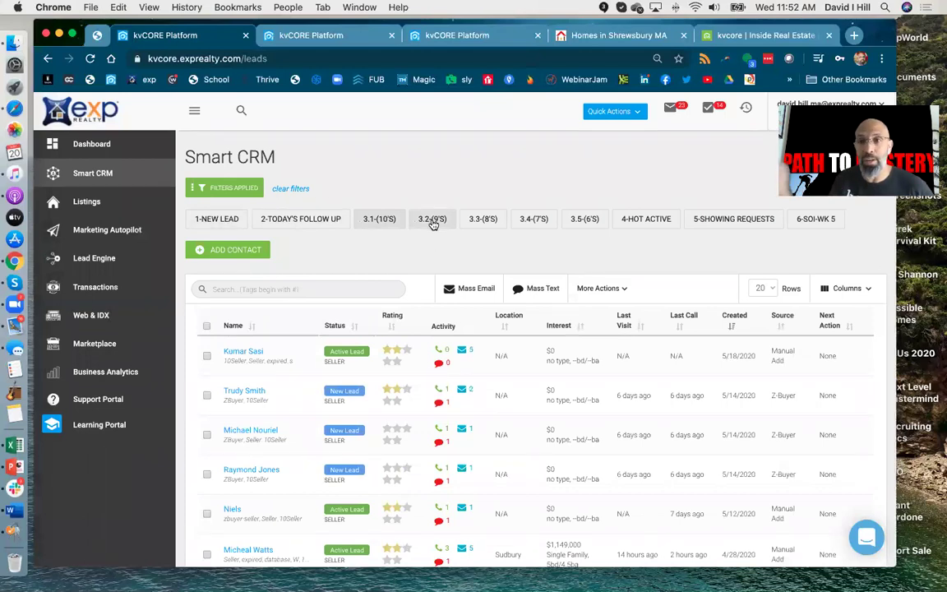
left_click(433, 222)
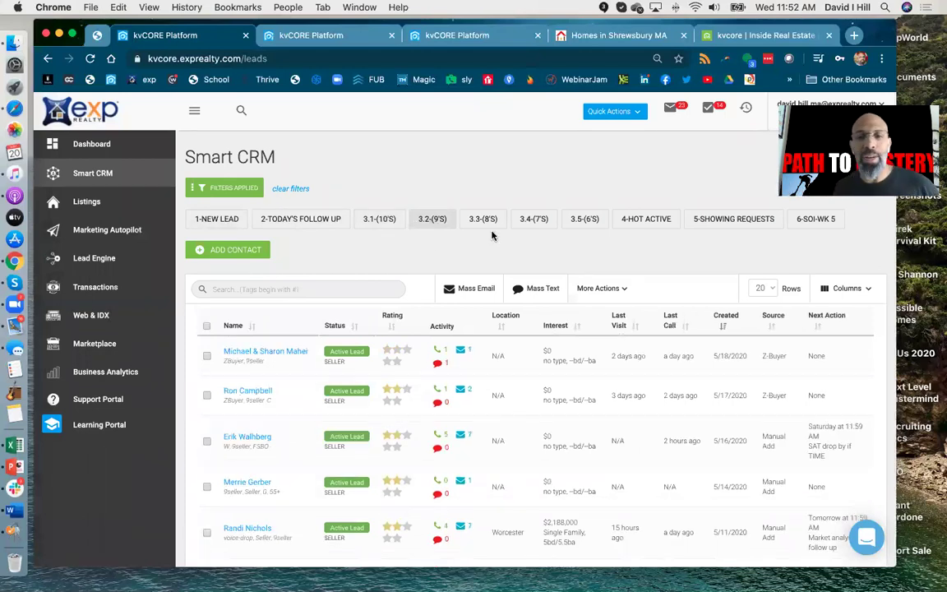
left_click(487, 221)
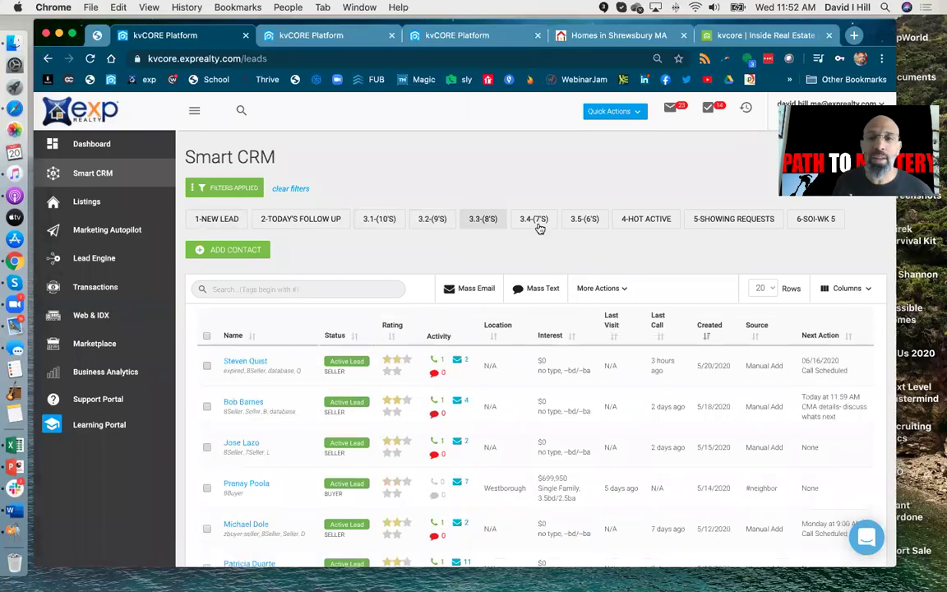
left_click(538, 223)
left_click(591, 218)
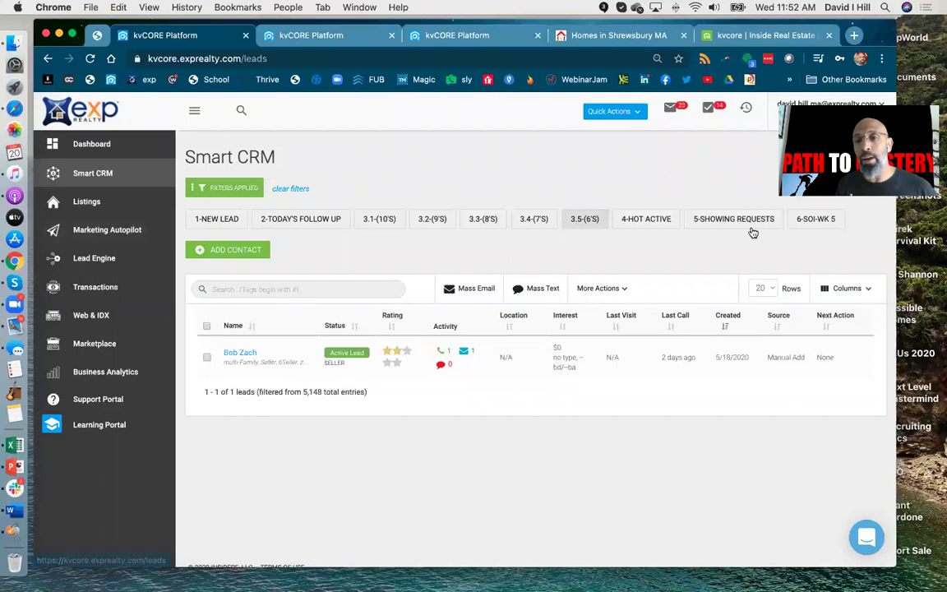
left_click(659, 220)
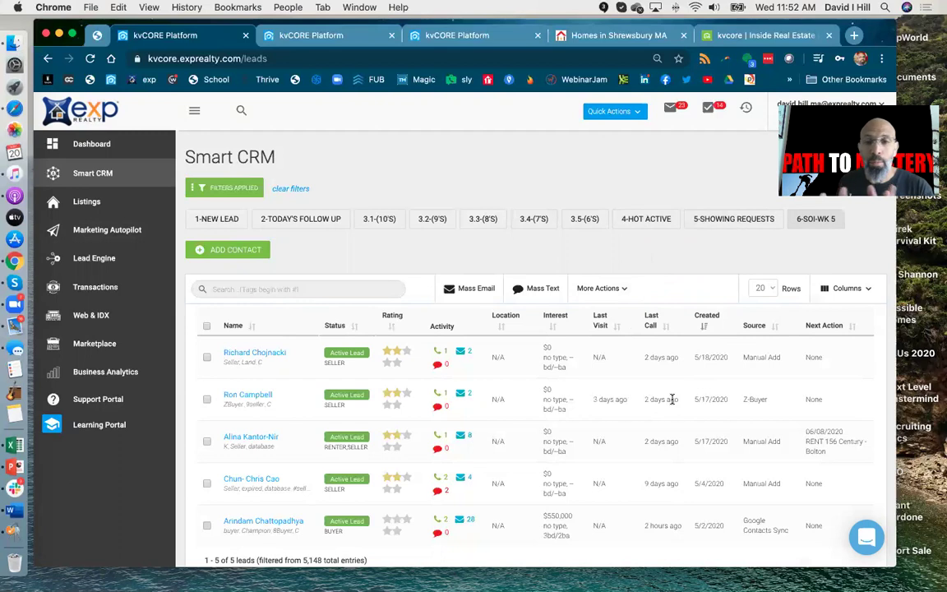
scroll(672, 398, "down", 2)
scroll(673, 401, "up", 2)
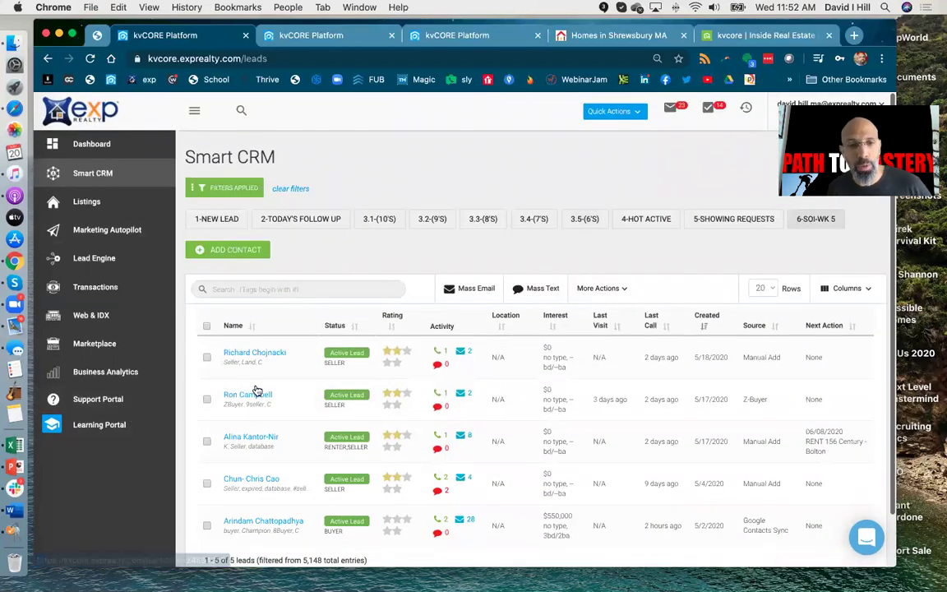
scroll(260, 374, "down", 2)
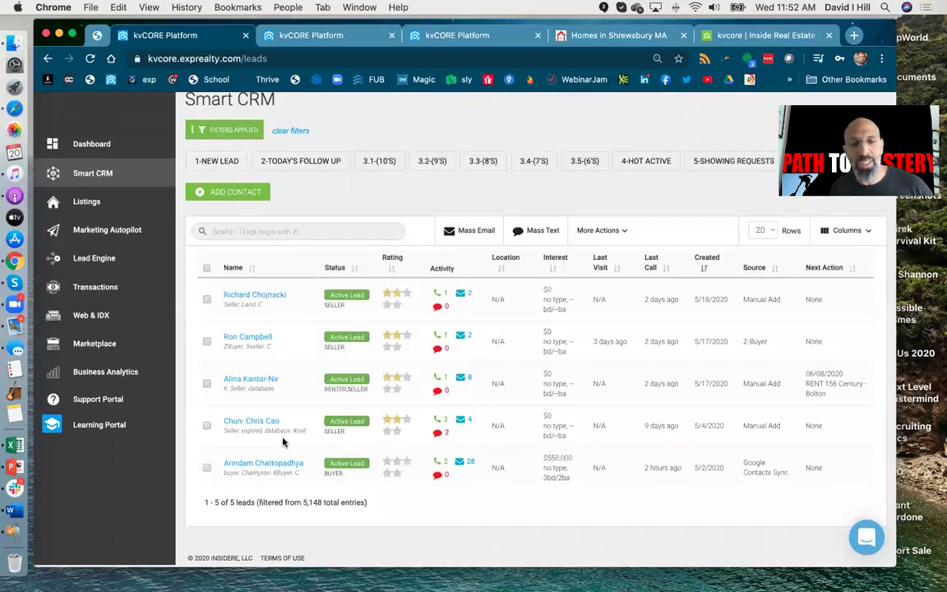
scroll(411, 395, "up", 2)
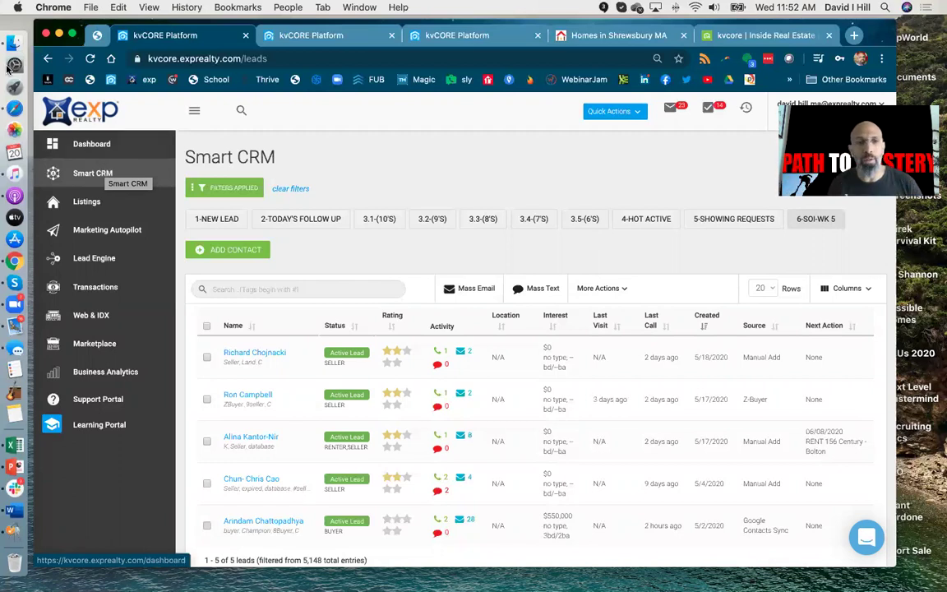
Step: Browse the Lenders directory and one lender's profile in the second kvCORE tab, then reopen its Dashboard
left_click(92, 144)
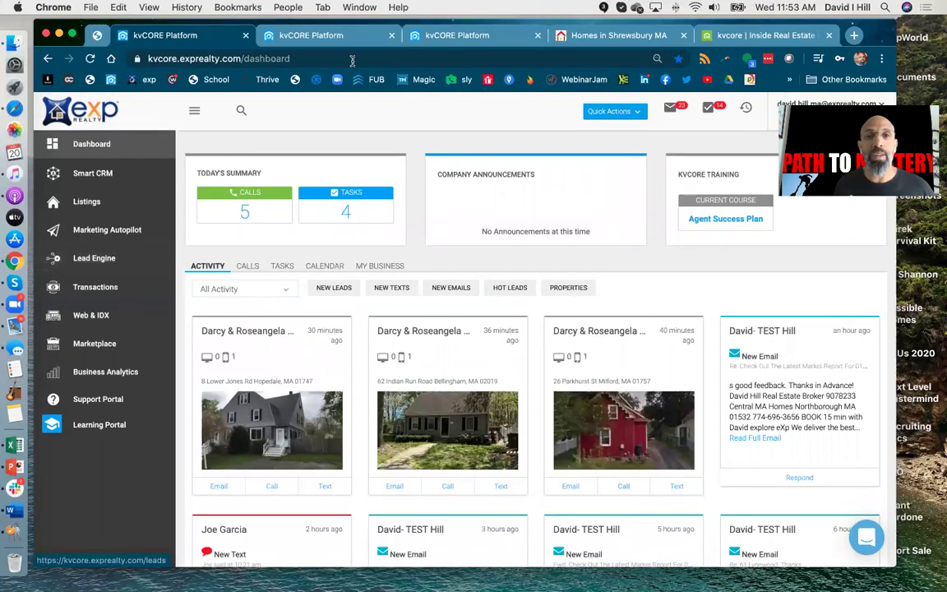
left_click(311, 35)
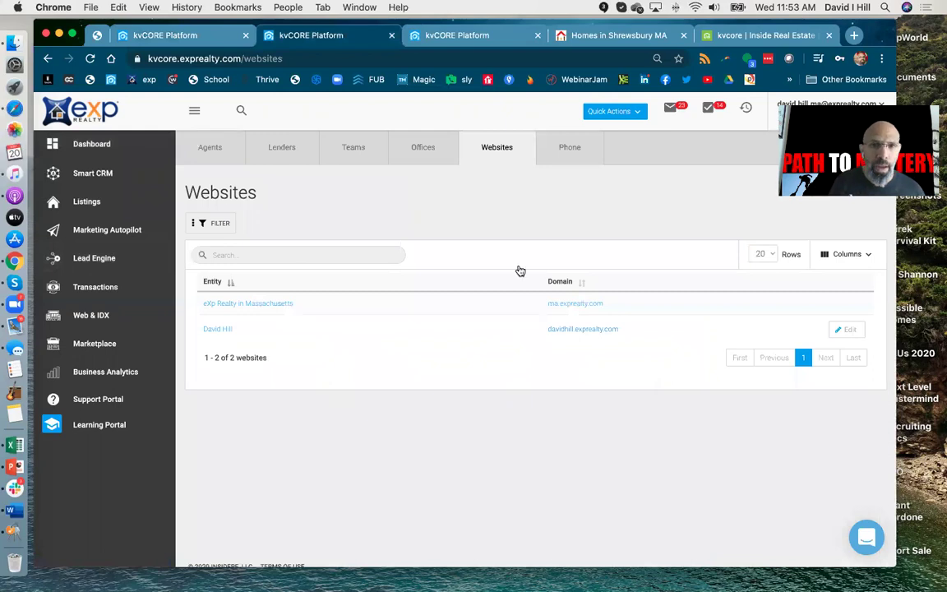
left_click(269, 153)
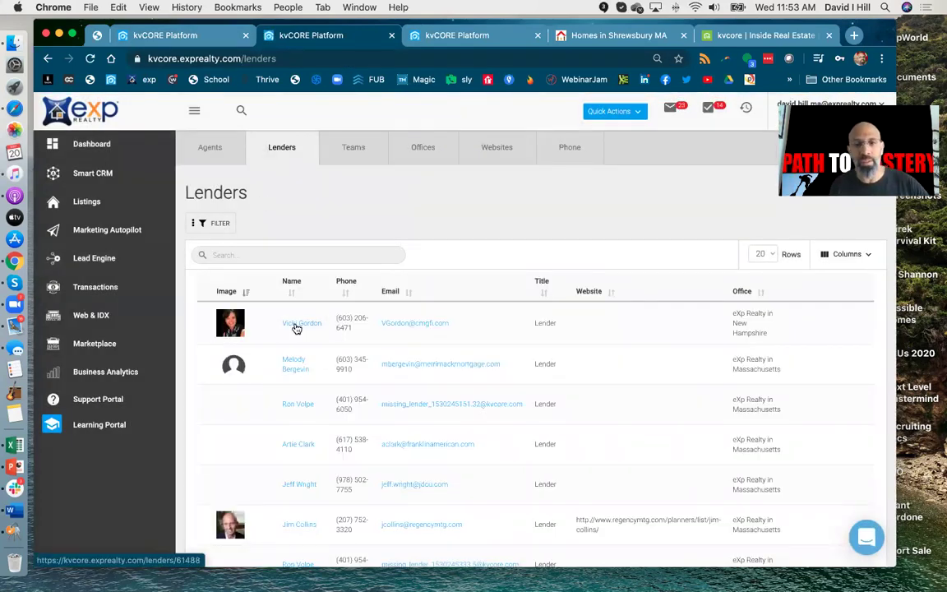
left_click(298, 324)
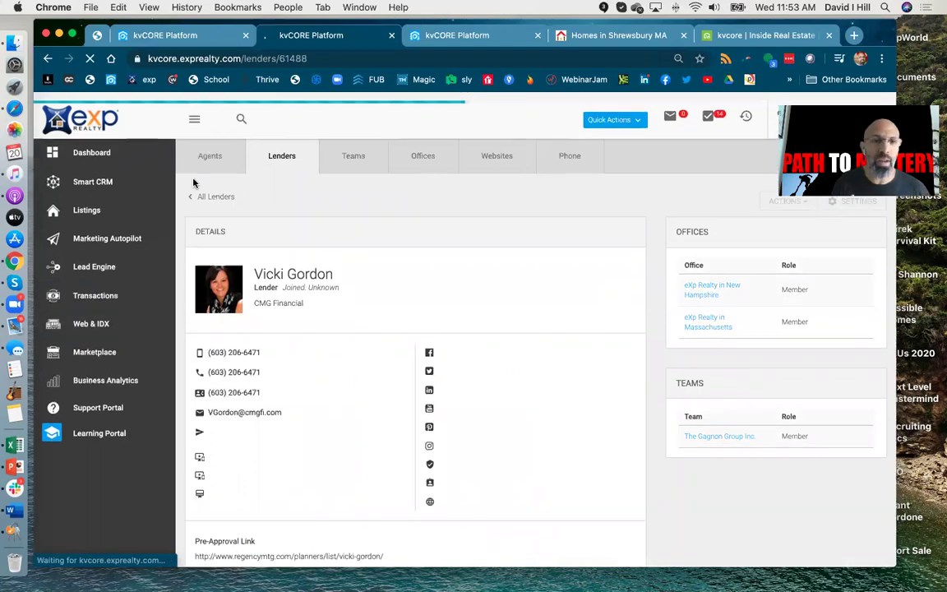
left_click(97, 143)
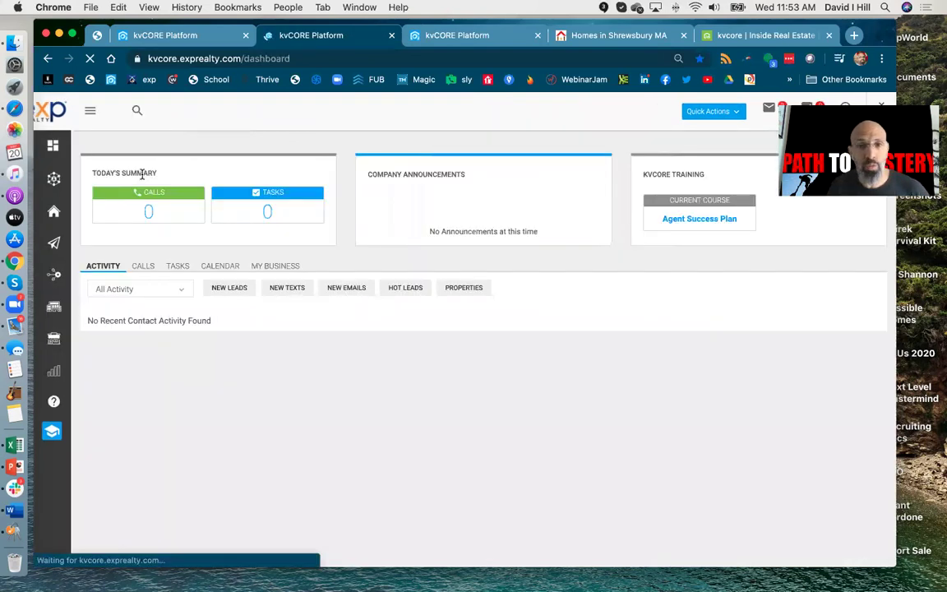
Step: Return to the lead's contact timeline tab and expand its Market Reports section
key("ctrl+Tab")
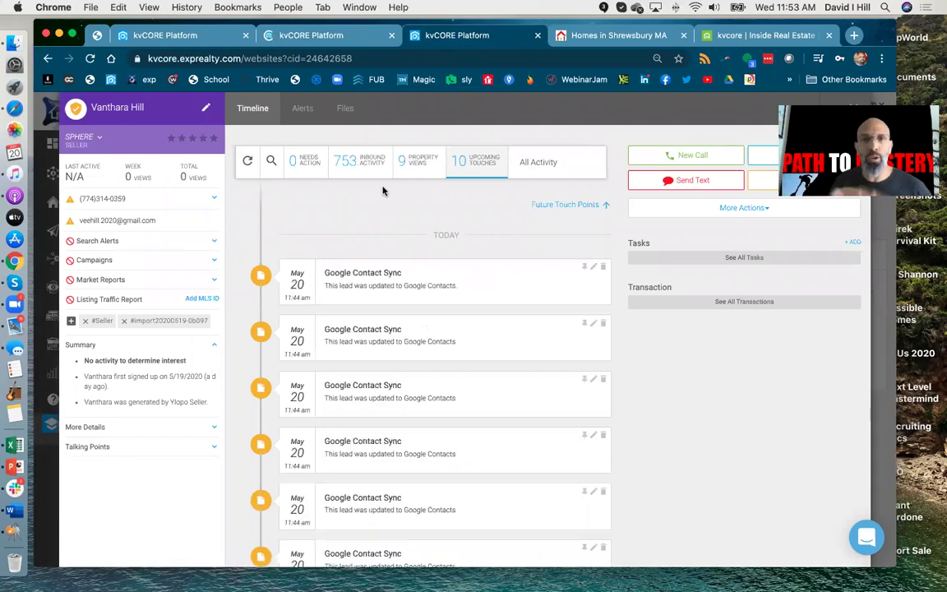
left_click(365, 41)
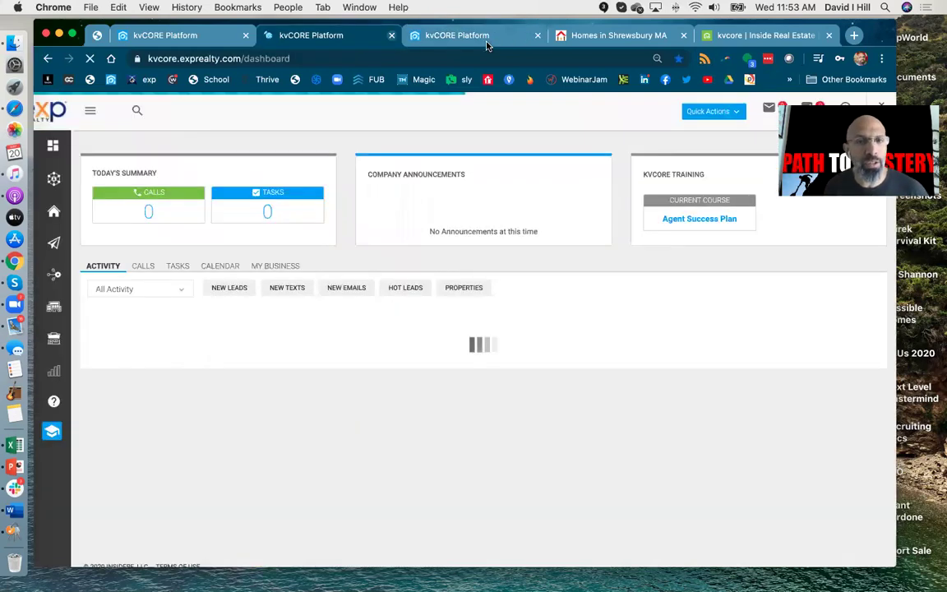
left_click(481, 37)
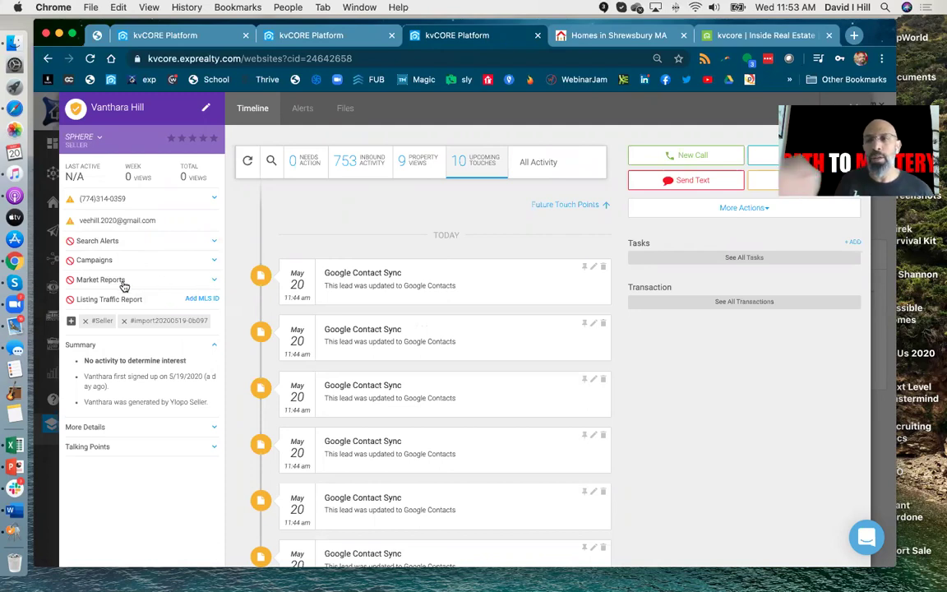
left_click(214, 281)
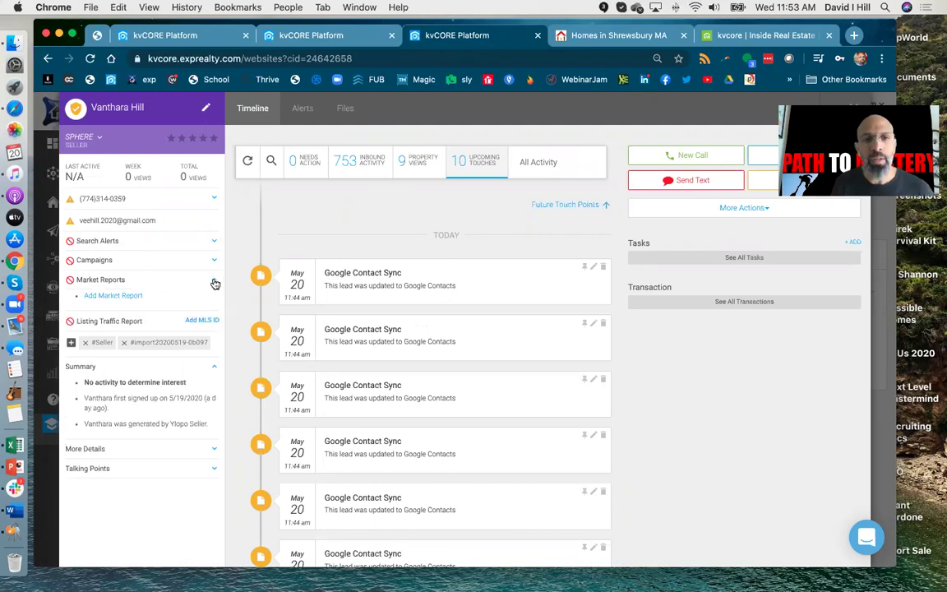
Step: Add a market report for zip 01605, MA, sent every 7 days
left_click(137, 295)
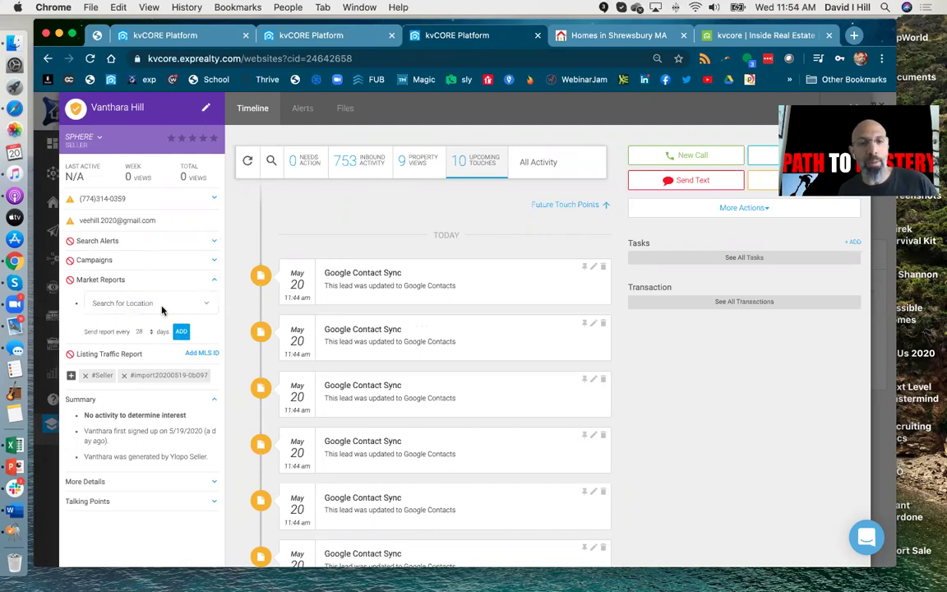
left_click(156, 303)
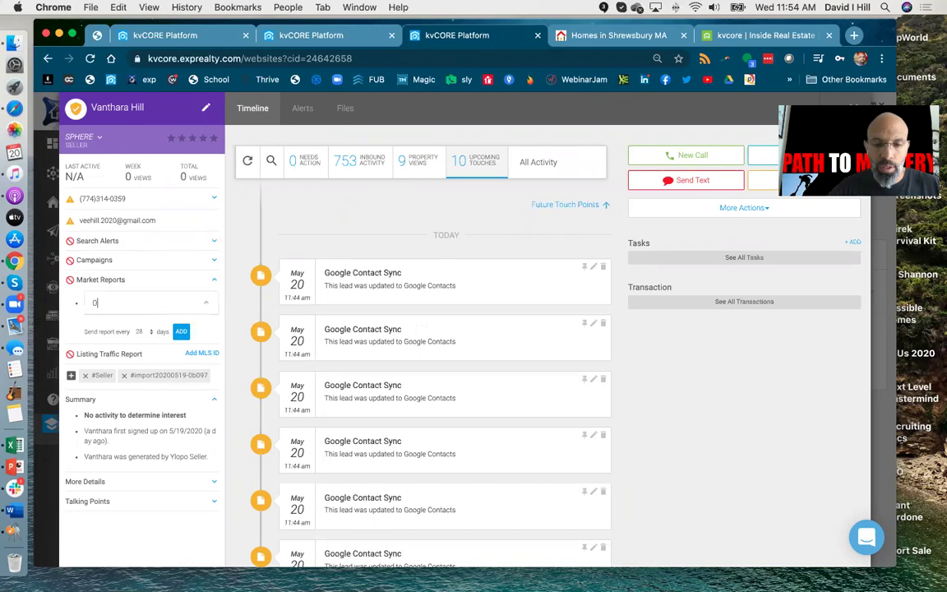
type("01605, MA")
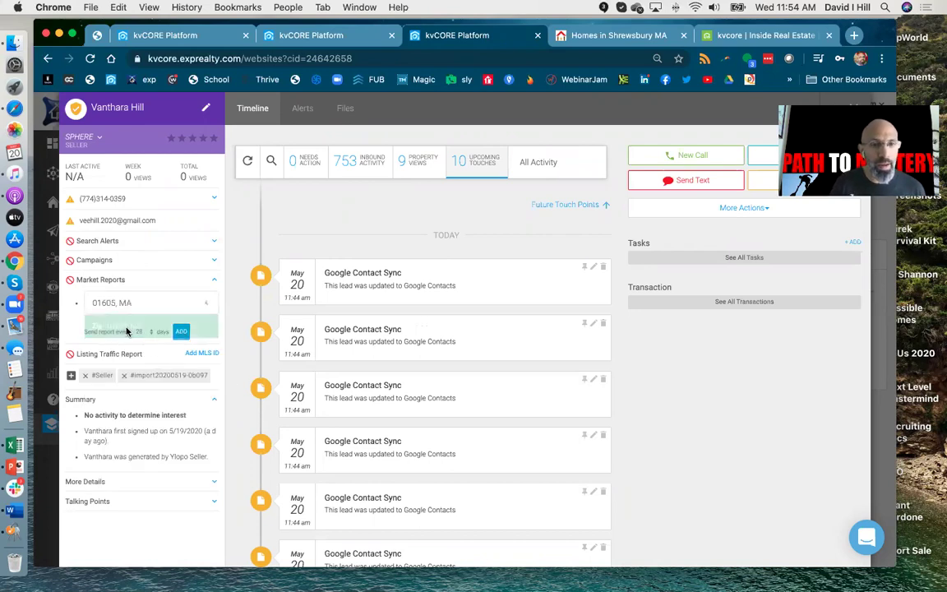
left_click(128, 327)
left_click(146, 332)
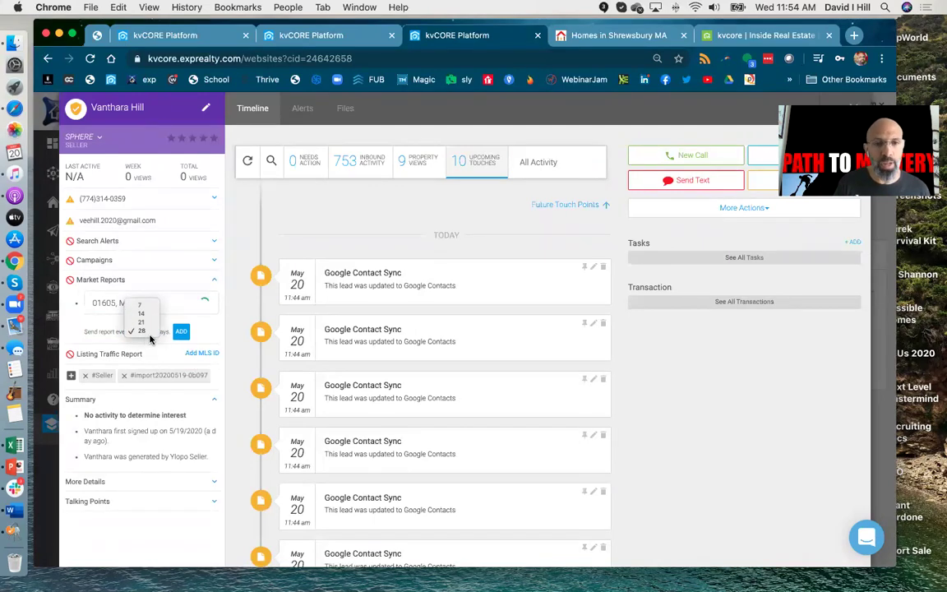
key("Escape")
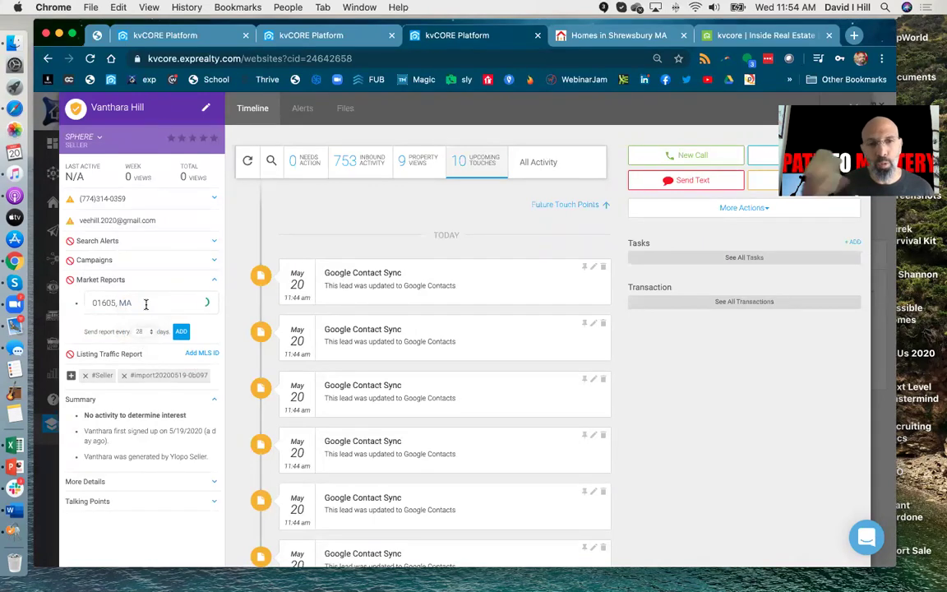
left_click(182, 334)
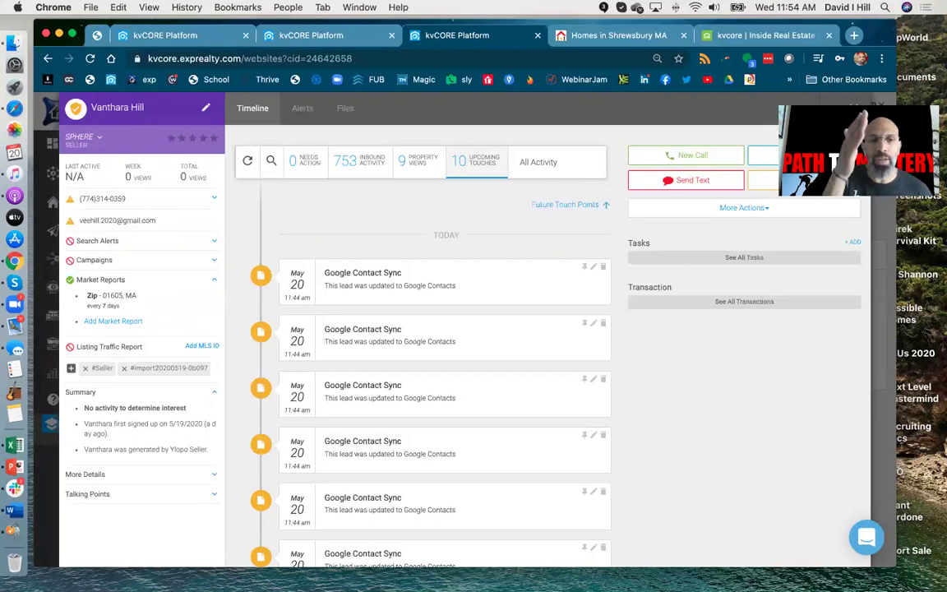
Step: Expand the lead's Search Alerts, then go back to the dashboard showing 5 calls and 4 tasks
left_click(176, 240)
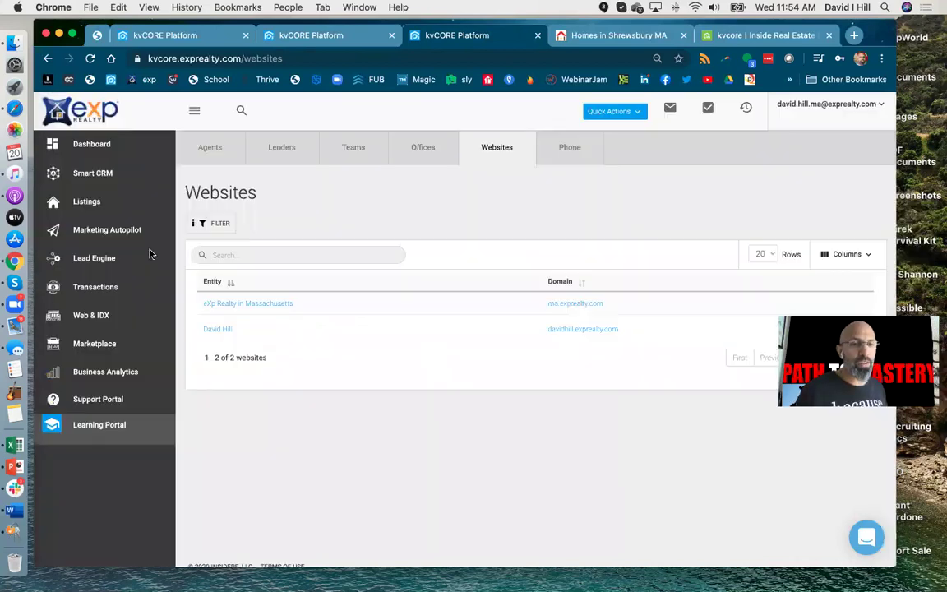
left_click(86, 145)
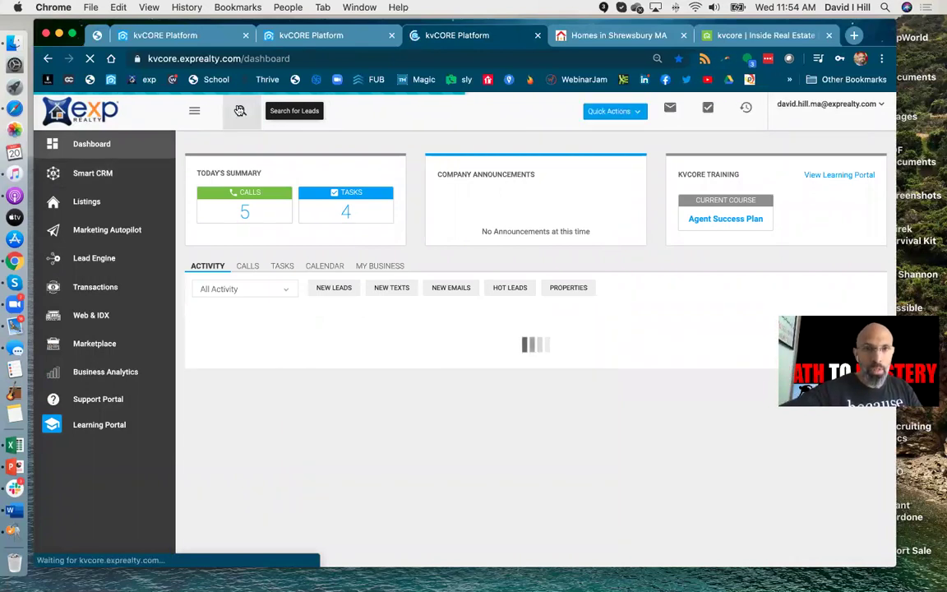
left_click(241, 111)
type("test")
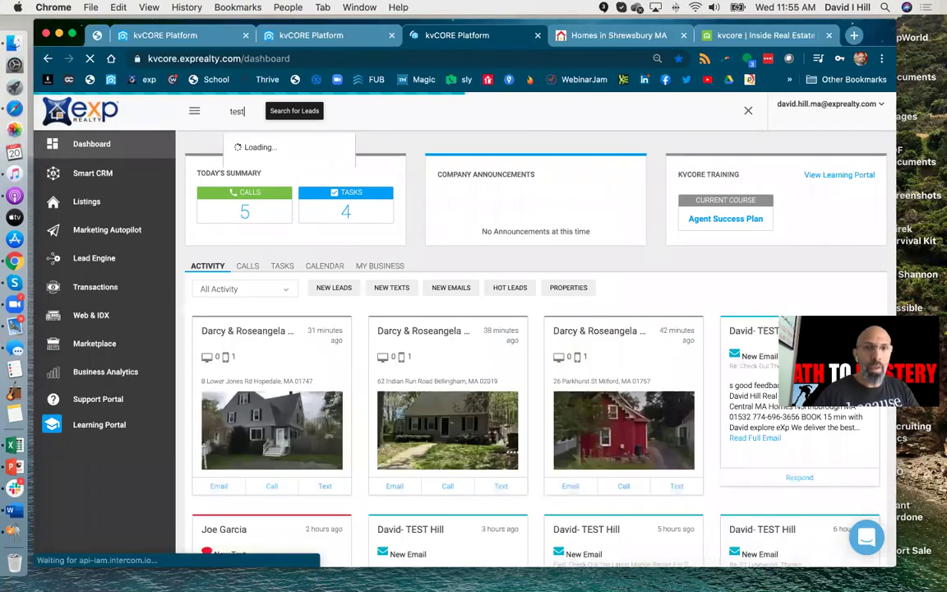
left_click(268, 149)
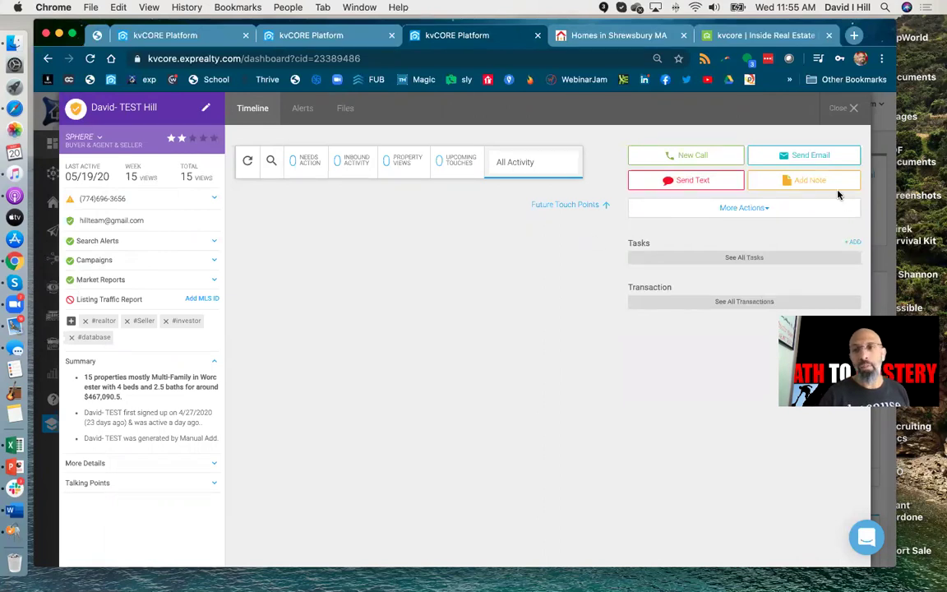
left_click(754, 212)
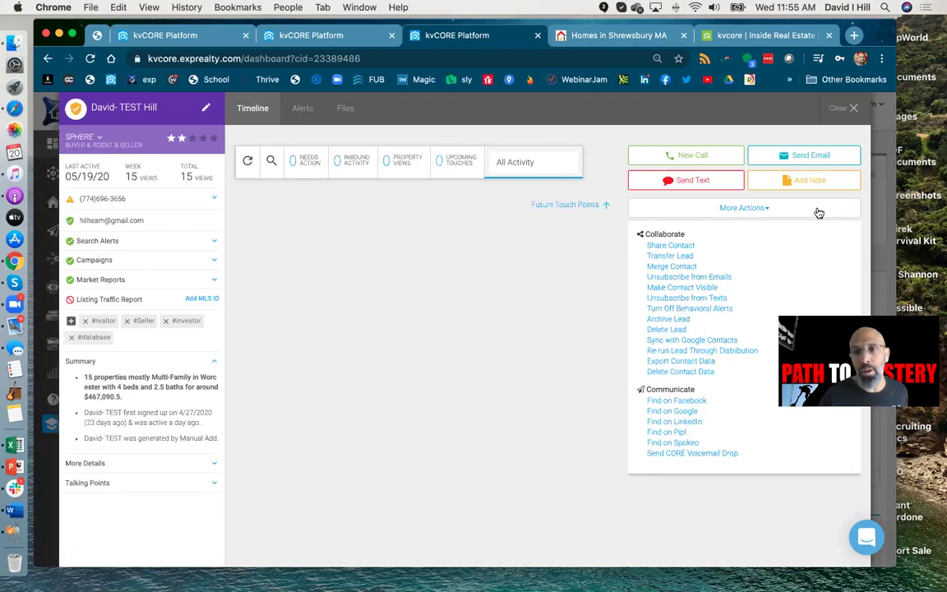
left_click(704, 155)
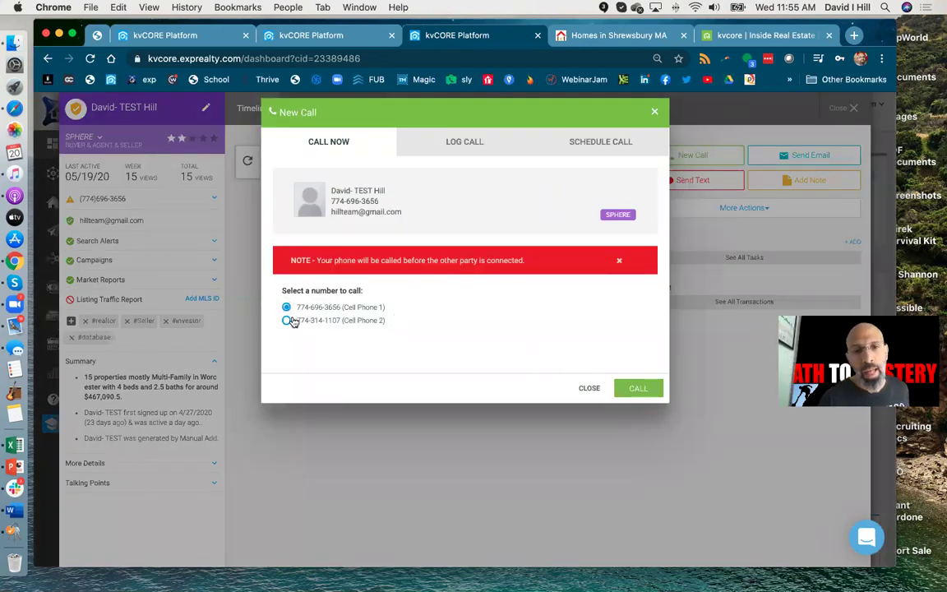
left_click(588, 389)
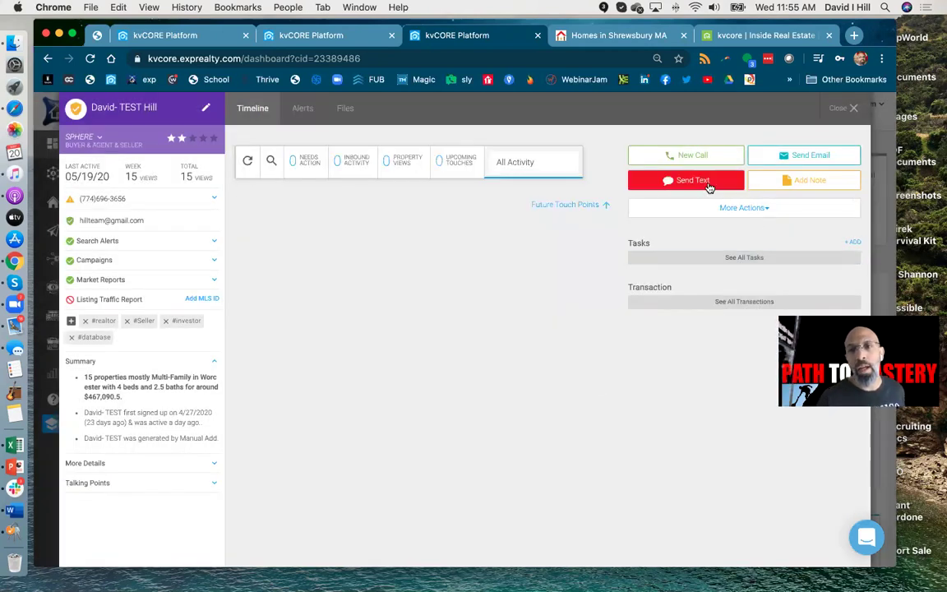
left_click(852, 108)
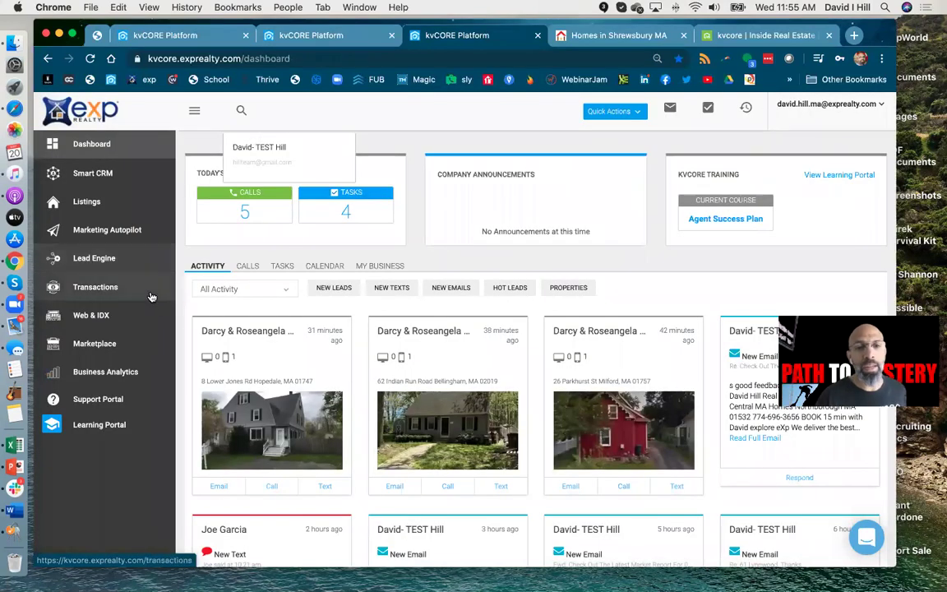
Step: View the Marketing Autopilot overview, then open the MLS Property Listings table
left_click(93, 231)
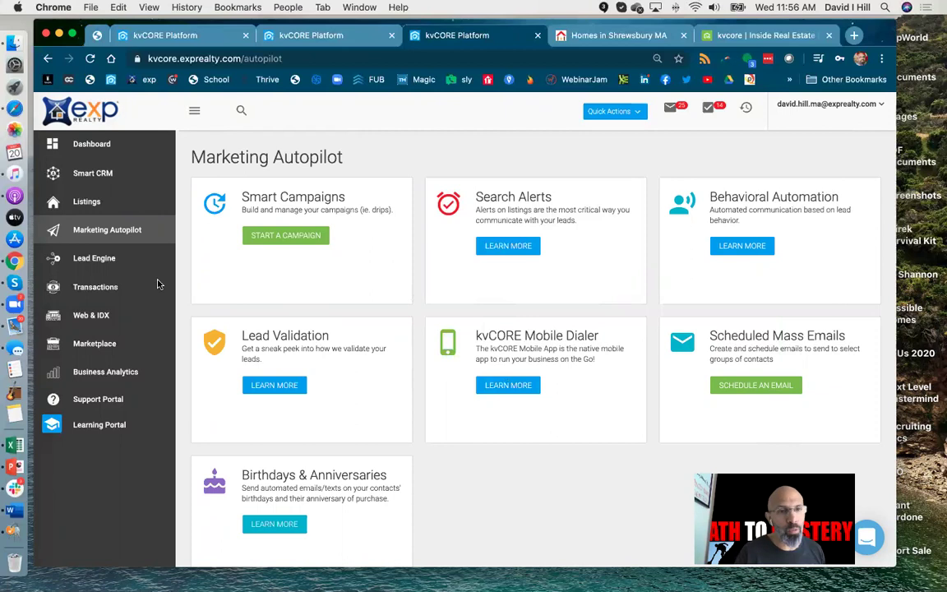
left_click(87, 203)
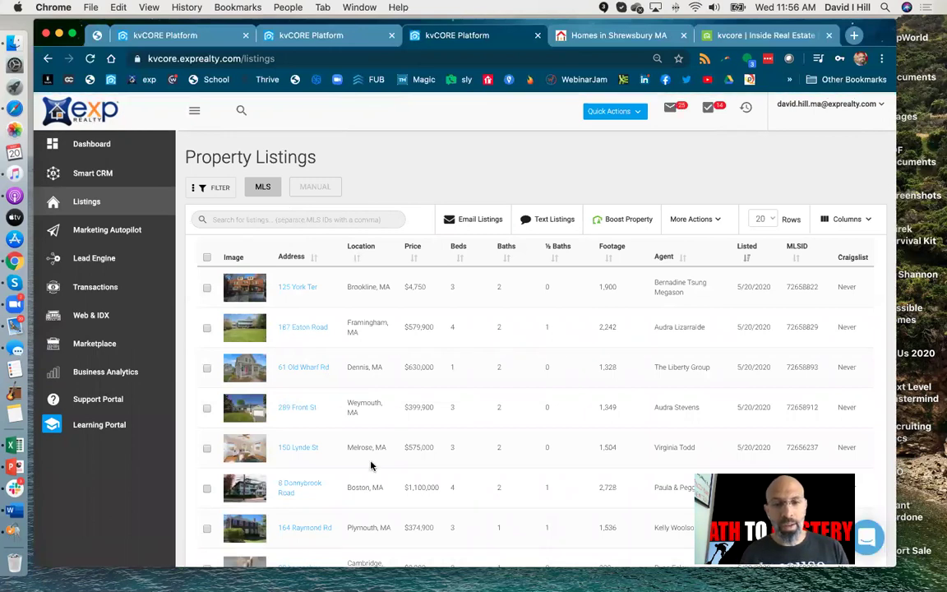
left_click(311, 219)
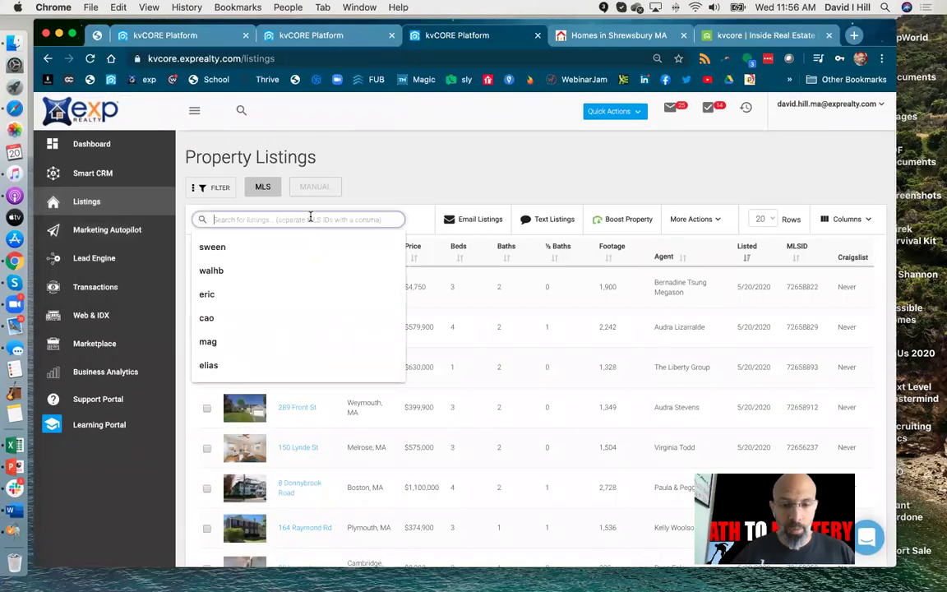
type("shrewsbury")
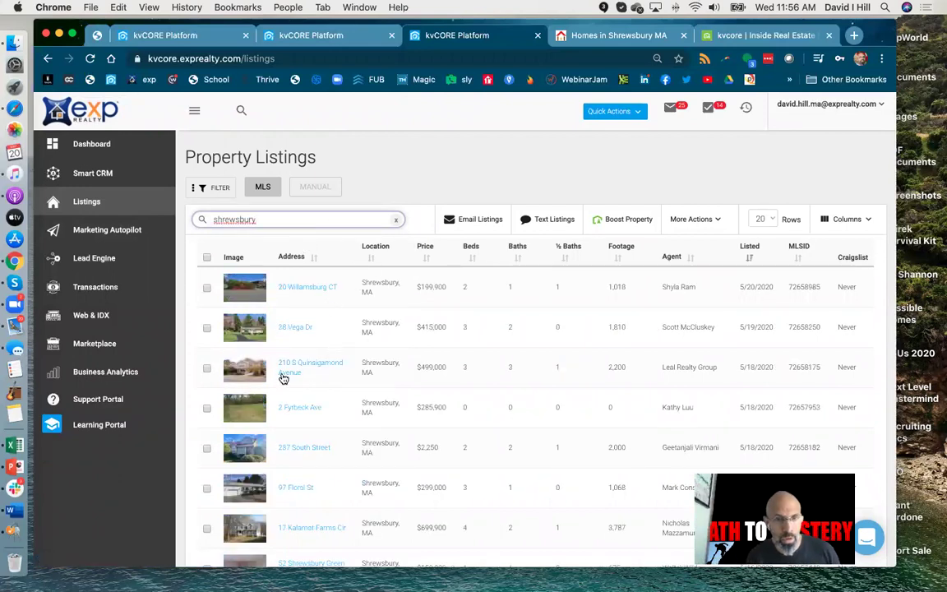
left_click(288, 364)
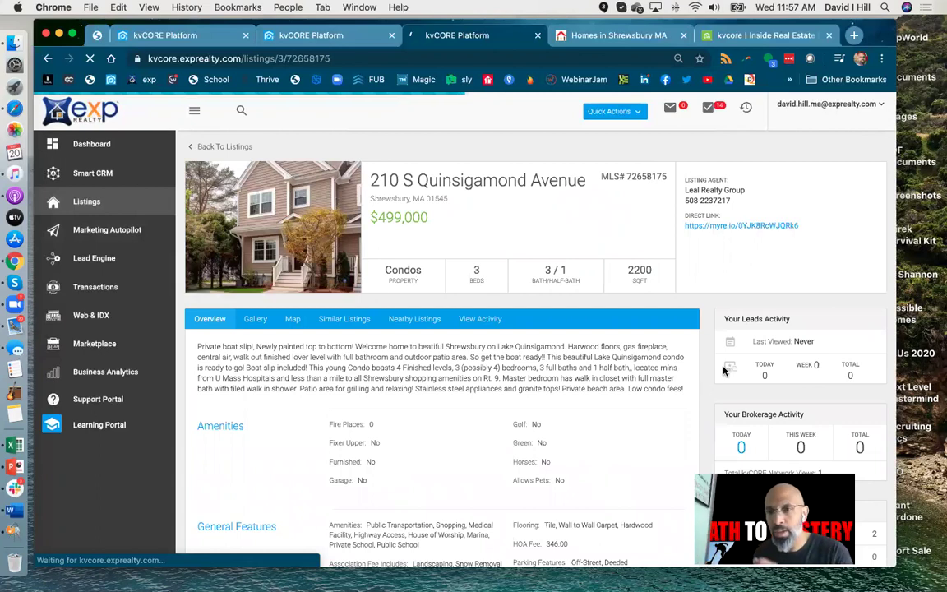
left_click(718, 253)
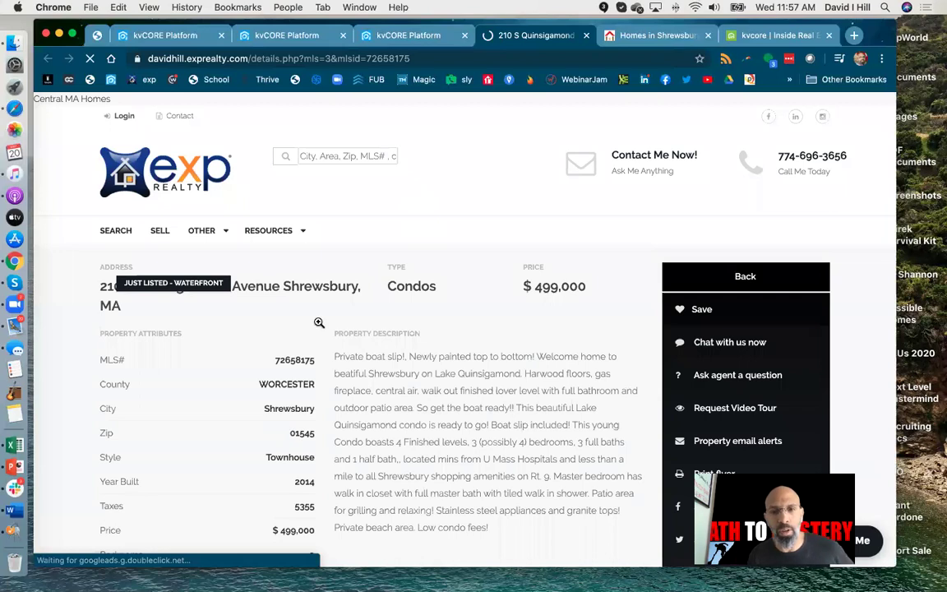
scroll(416, 332, "down", 3)
scroll(417, 334, "up", 3)
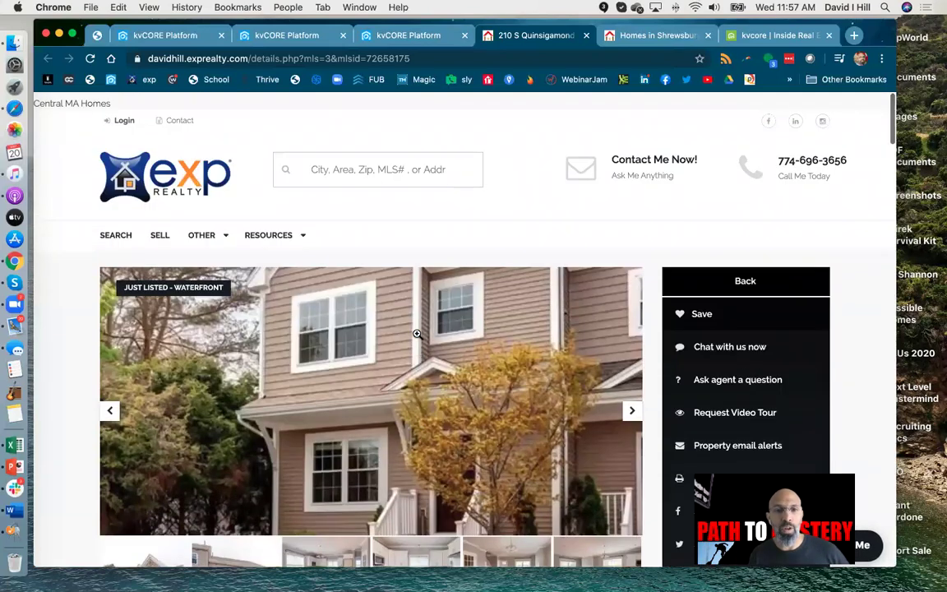
scroll(417, 334, "down", 2)
left_click(632, 336)
left_click(634, 337)
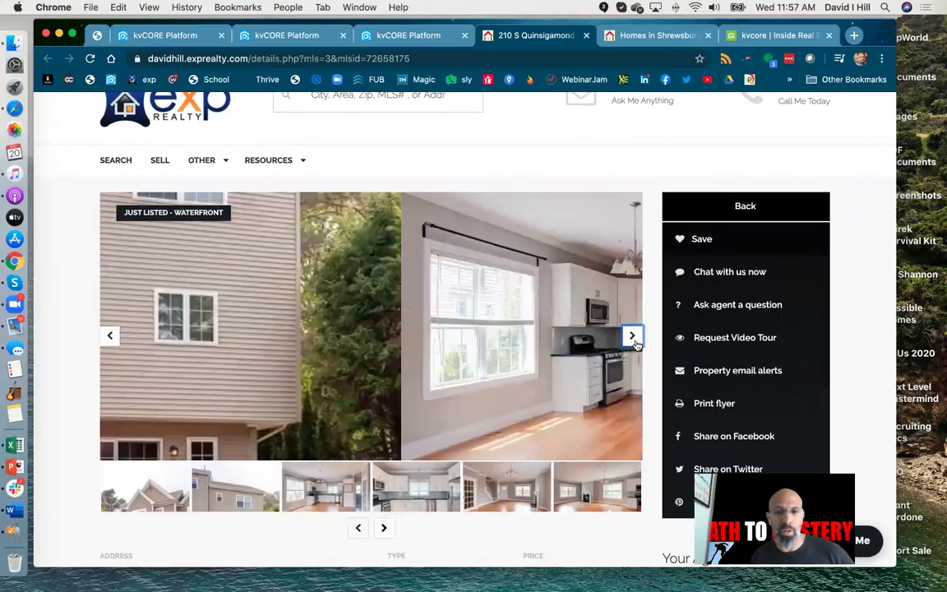
left_click(632, 337)
left_click(632, 335)
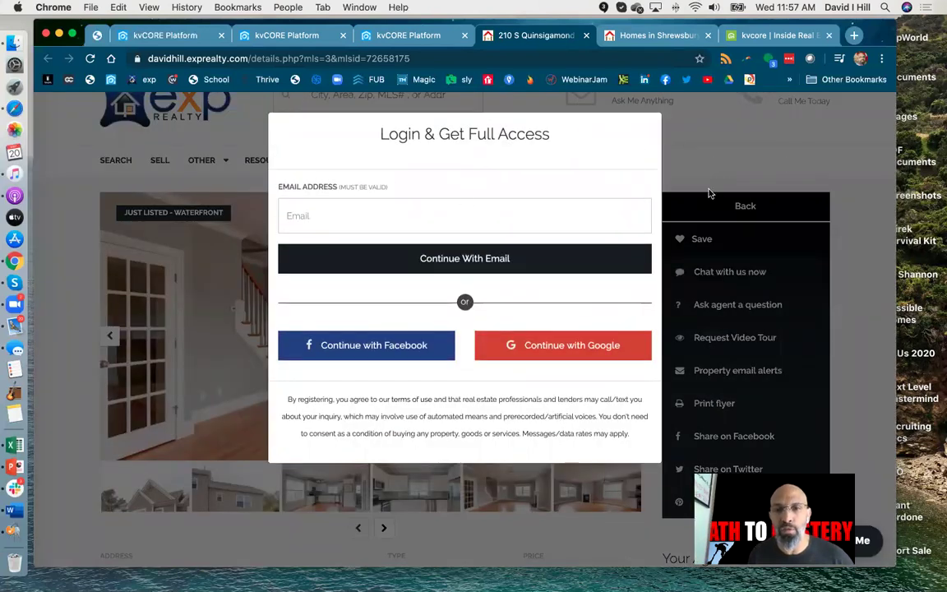
Step: Dismiss the login prompt and switch back through the tabs to the kvCORE listing
left_click(238, 133)
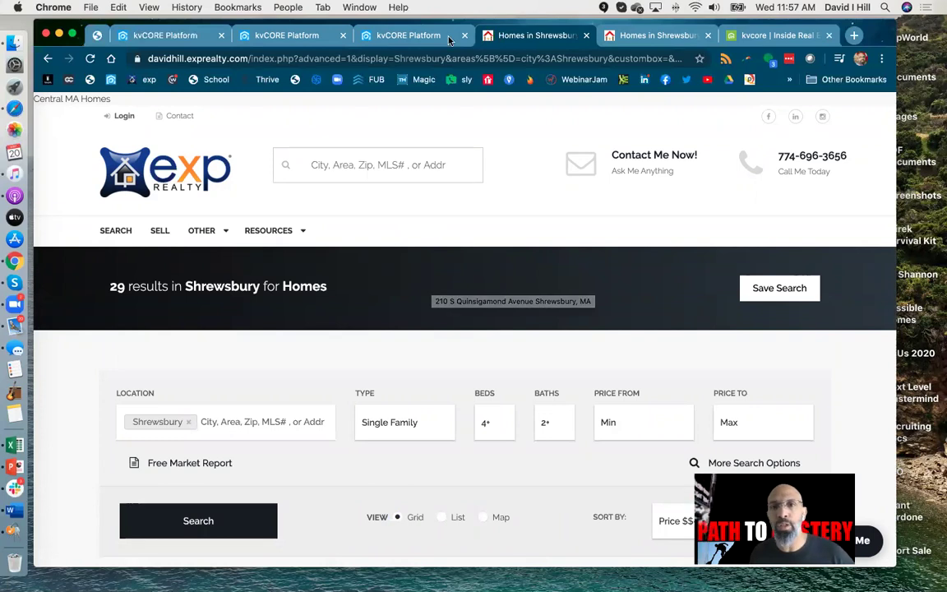
left_click(659, 36)
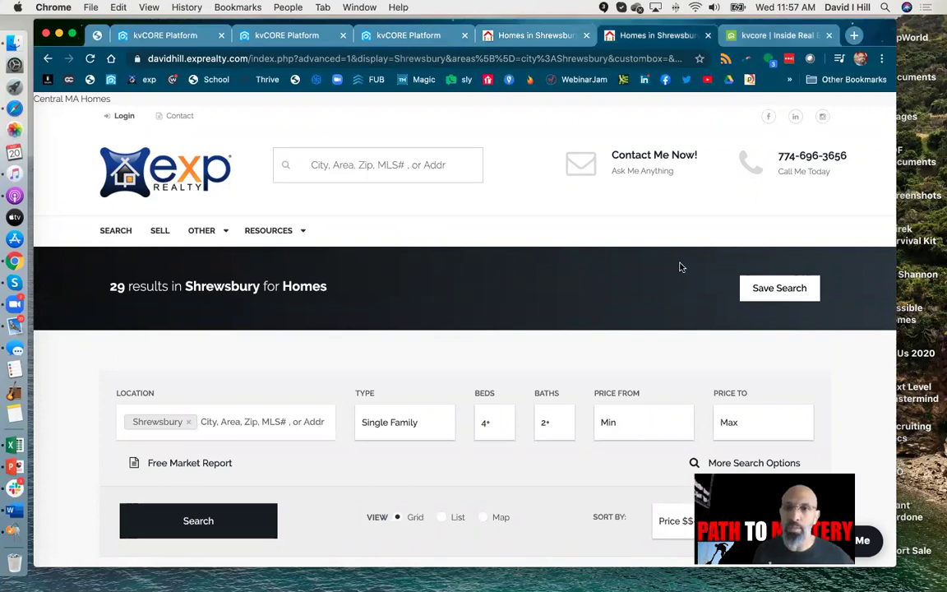
left_click(764, 36)
left_click(477, 40)
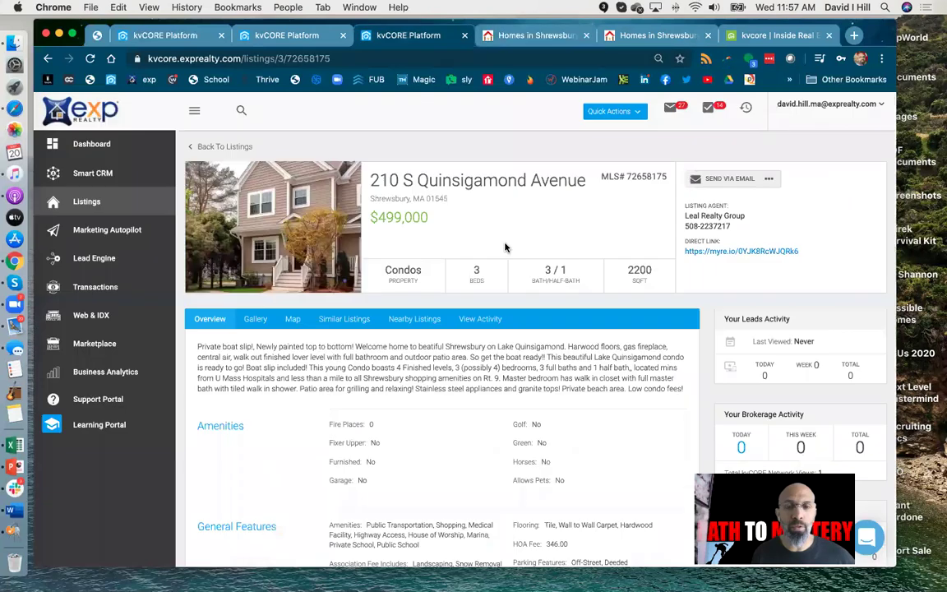
left_click(770, 180)
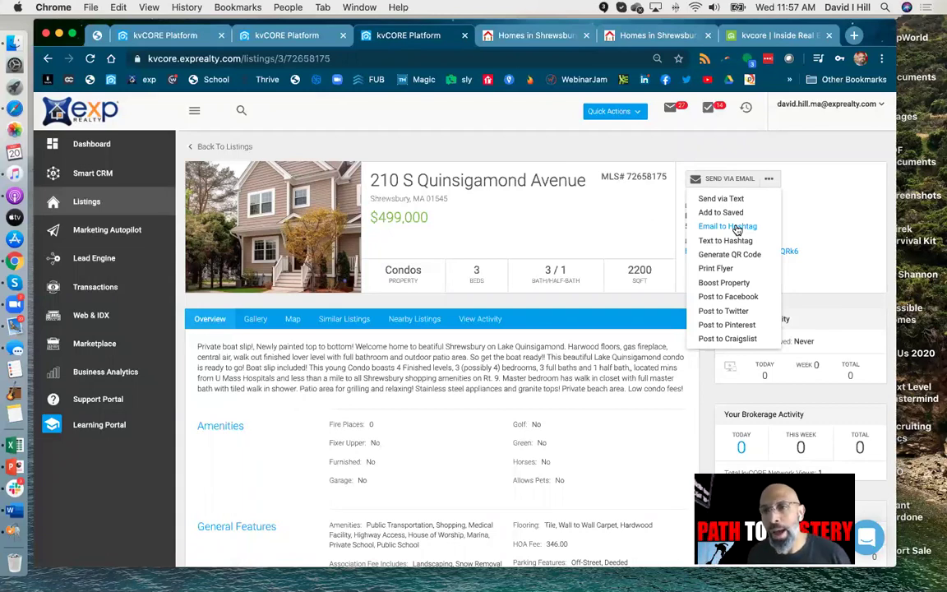
left_click(738, 230)
left_click(437, 151)
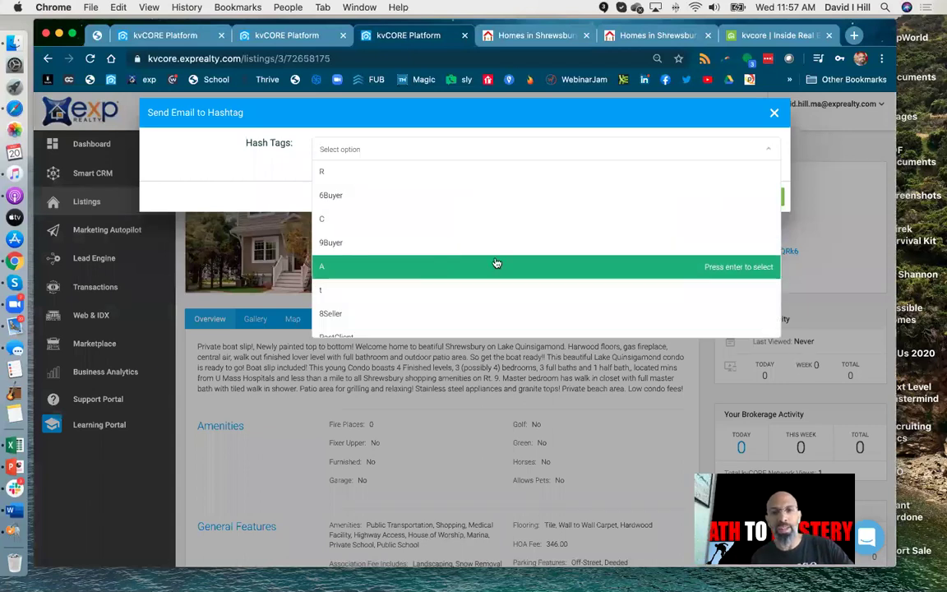
left_click(497, 263)
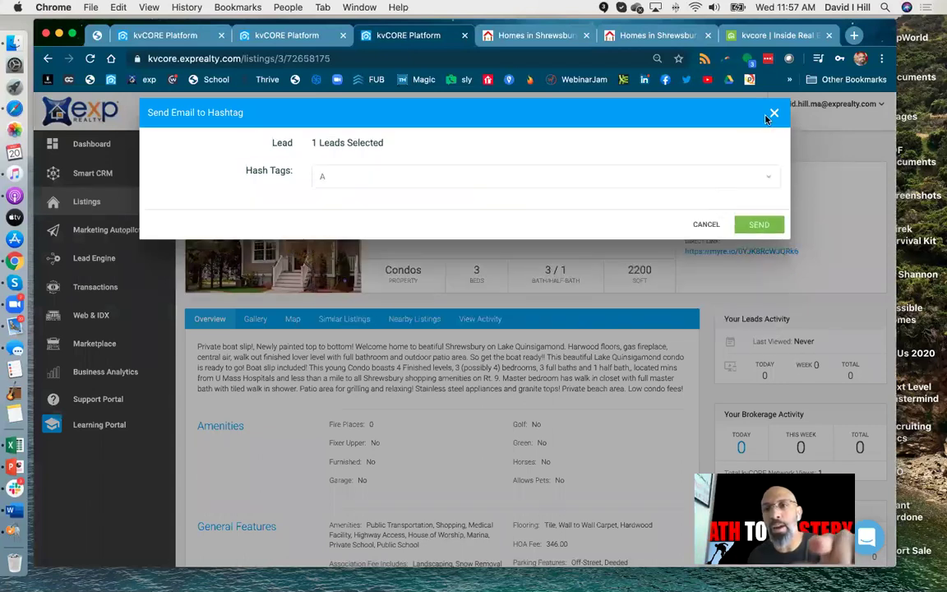
left_click(775, 114)
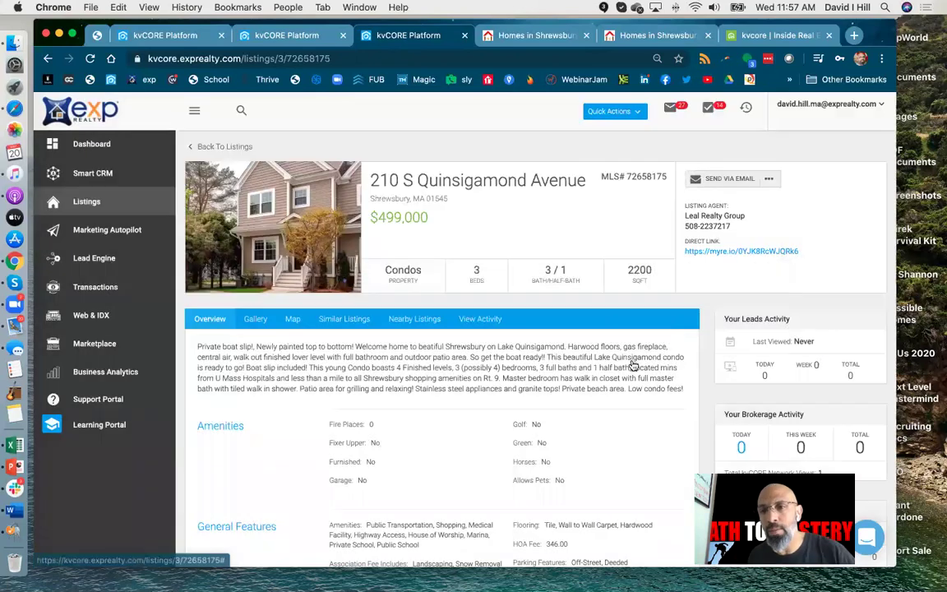
left_click(768, 180)
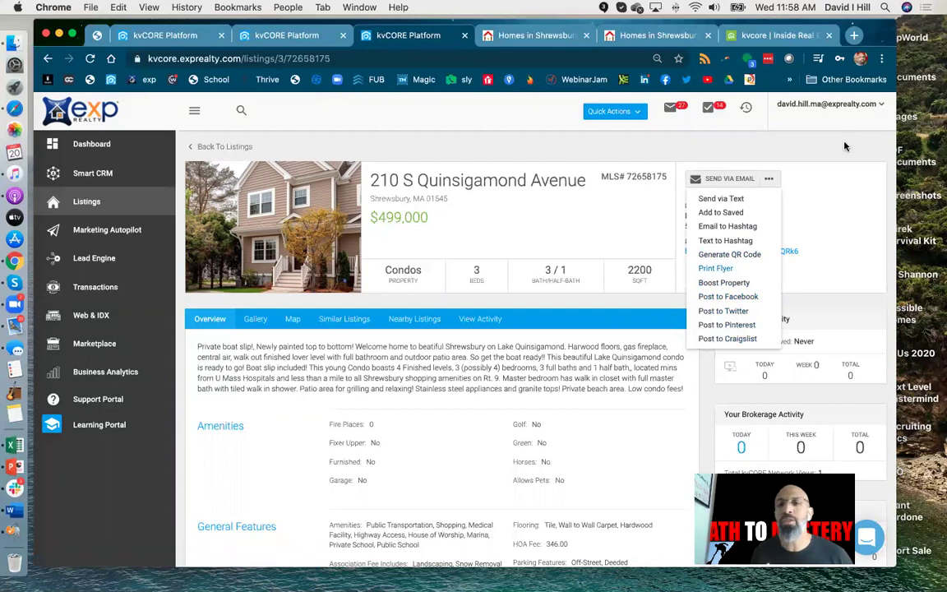
left_click(836, 175)
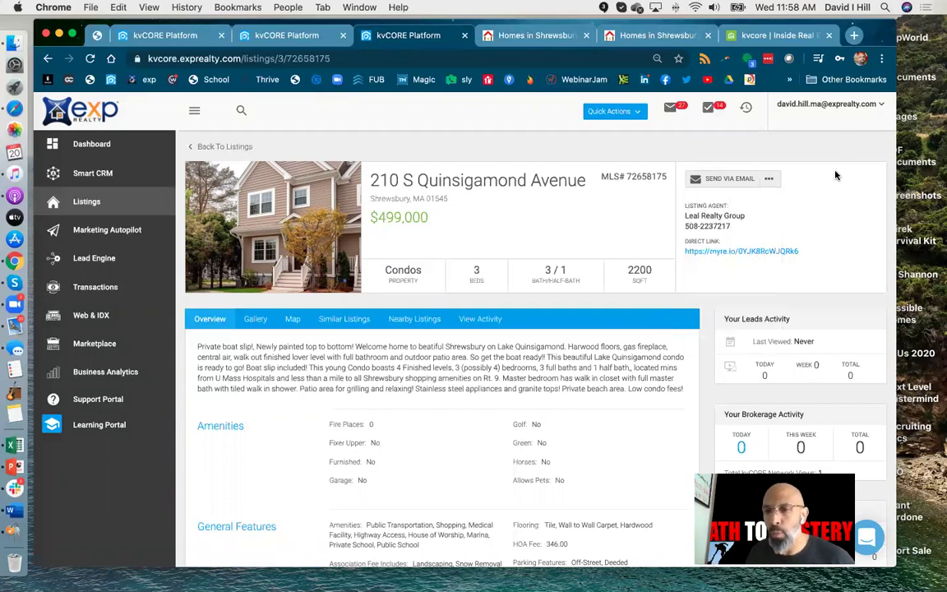
scroll(646, 323, "down", 2)
scroll(493, 345, "up", 2)
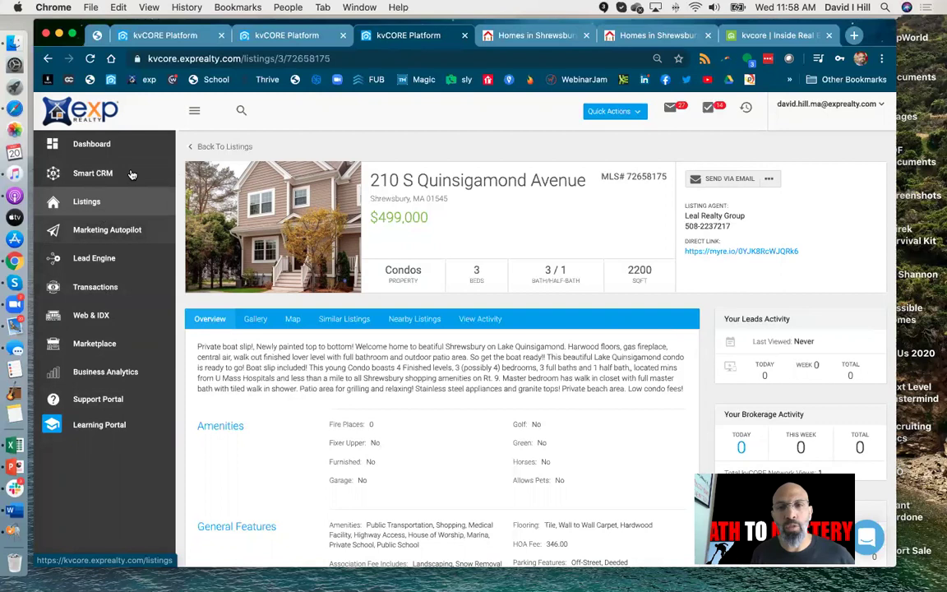
Step: Open Marketing Autopilot and review its feature cards
left_click(123, 230)
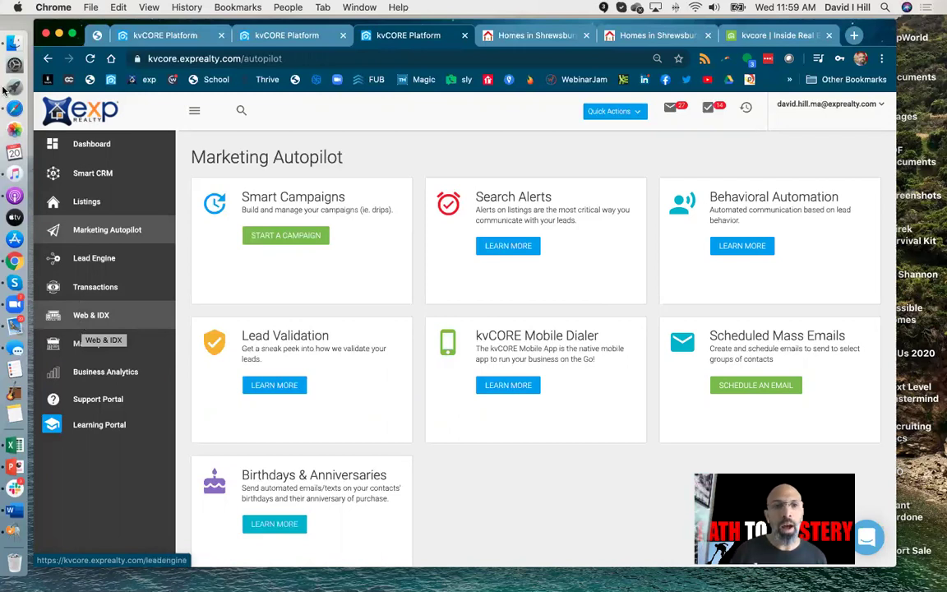
Step: Return to the dashboard showing today's 5 calls and 4 tasks
left_click(92, 146)
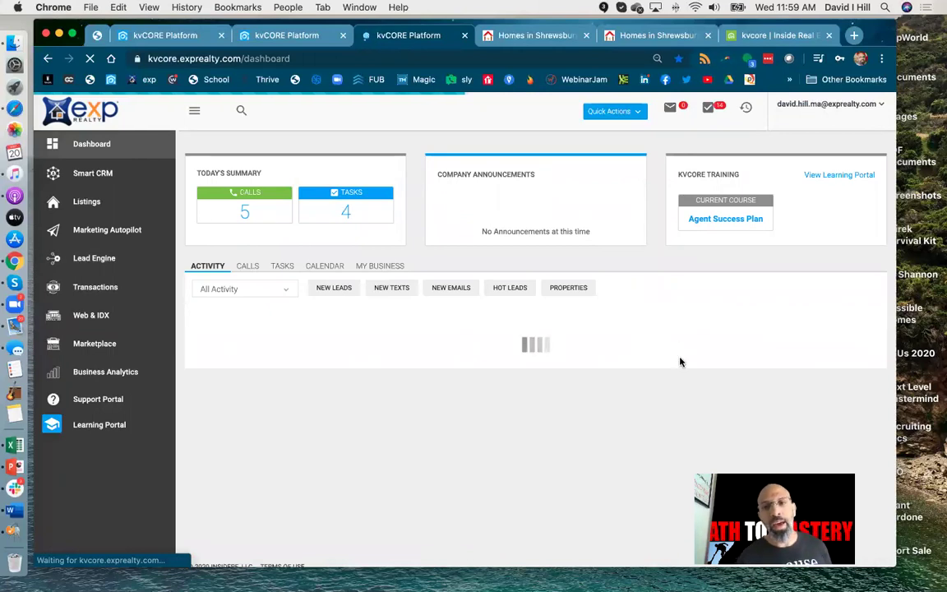
scroll(680, 362, "down", 2)
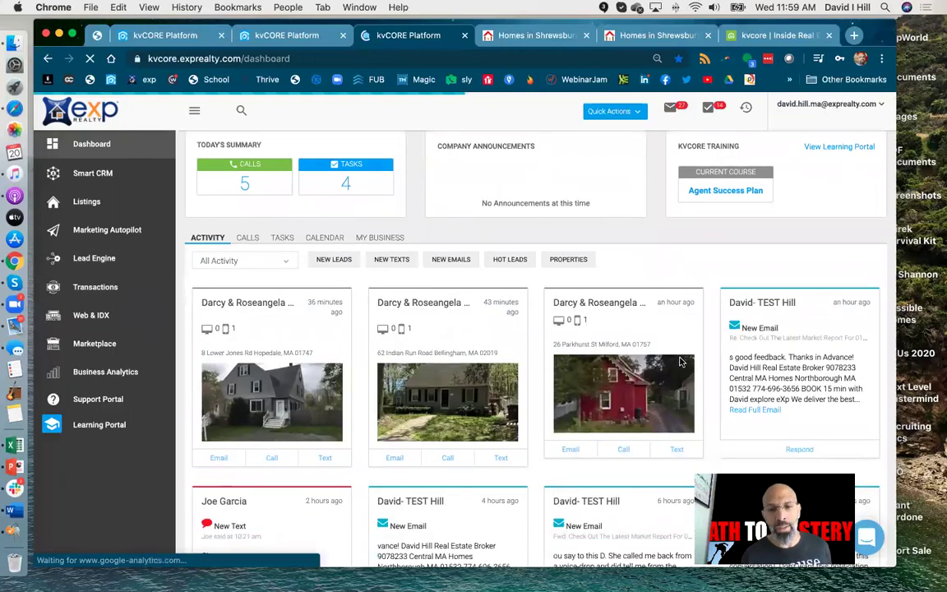
scroll(680, 361, "down", 10)
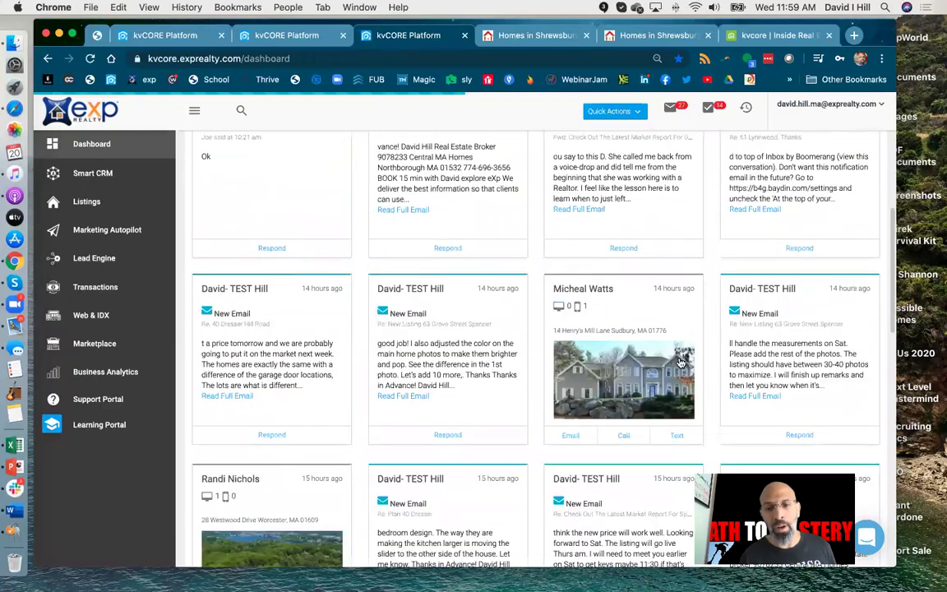
scroll(681, 362, "up", 12)
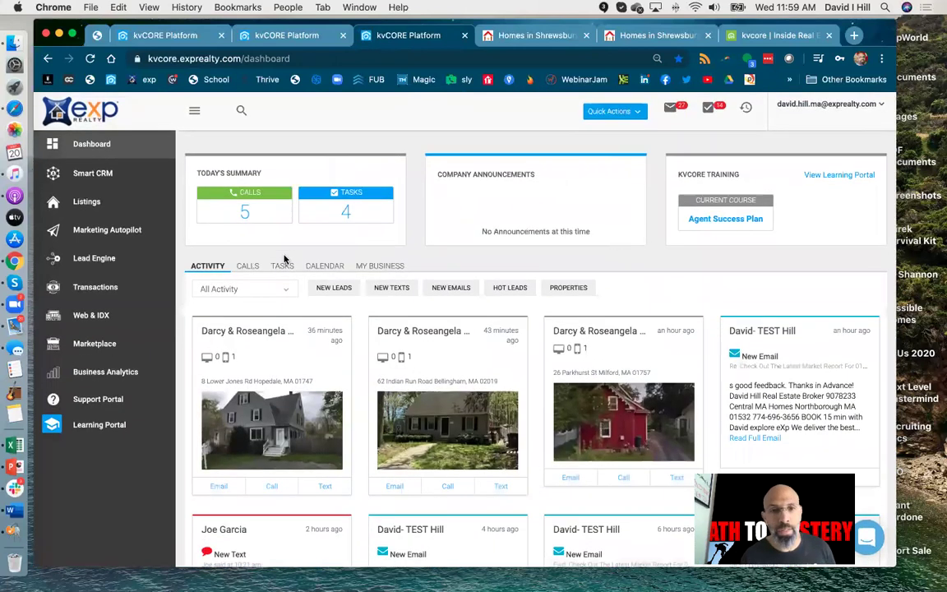
left_click(249, 195)
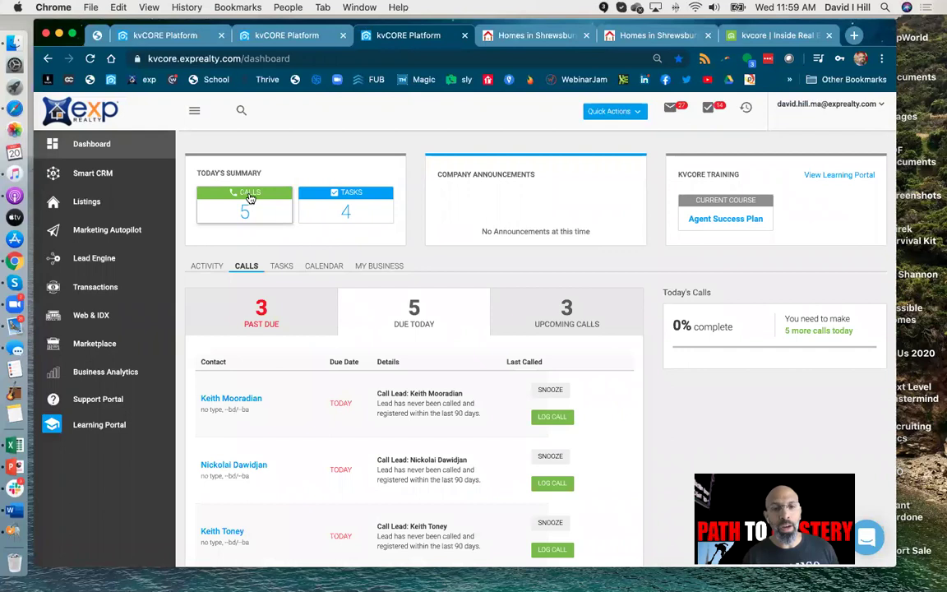
left_click(329, 213)
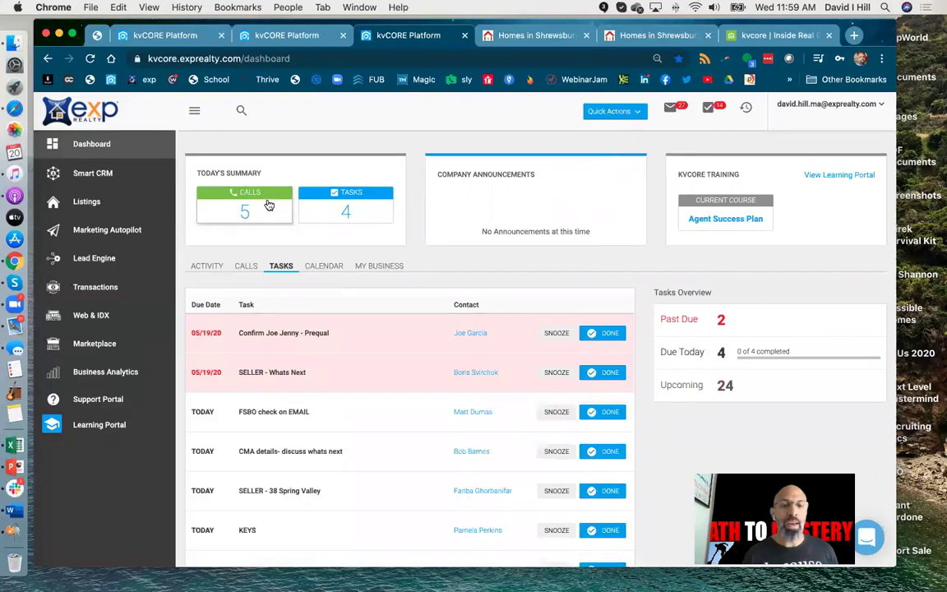
left_click(267, 219)
left_click(333, 210)
left_click(278, 217)
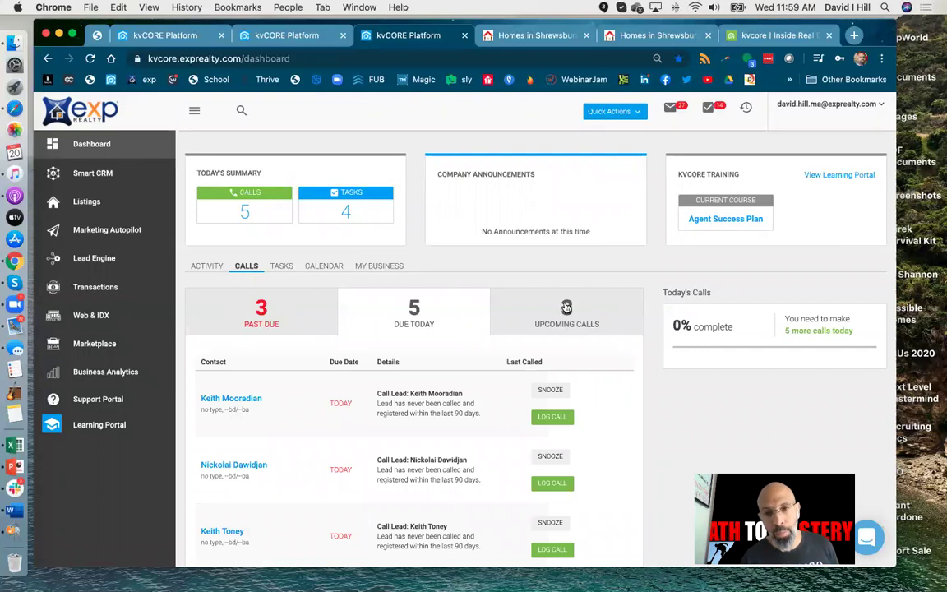
left_click(78, 143)
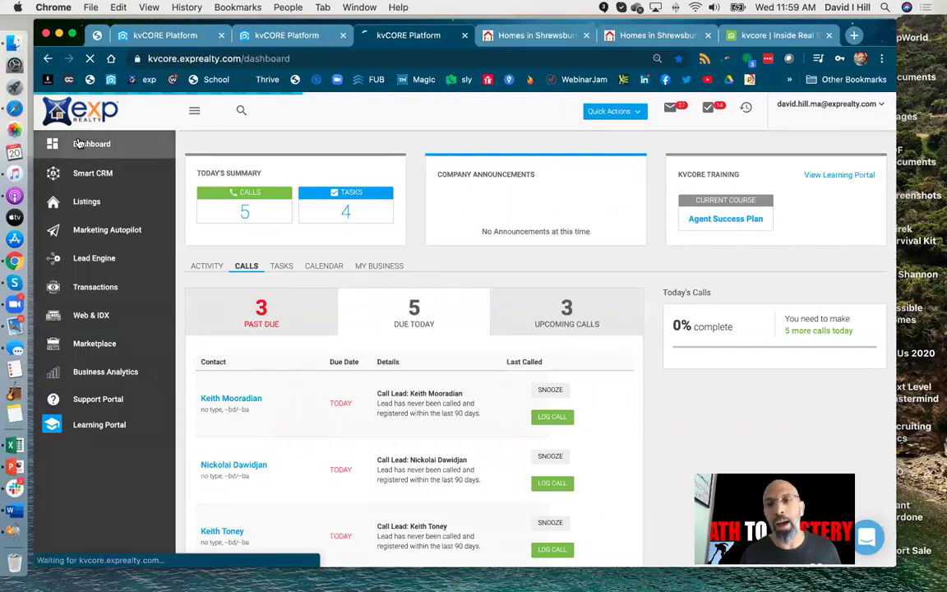